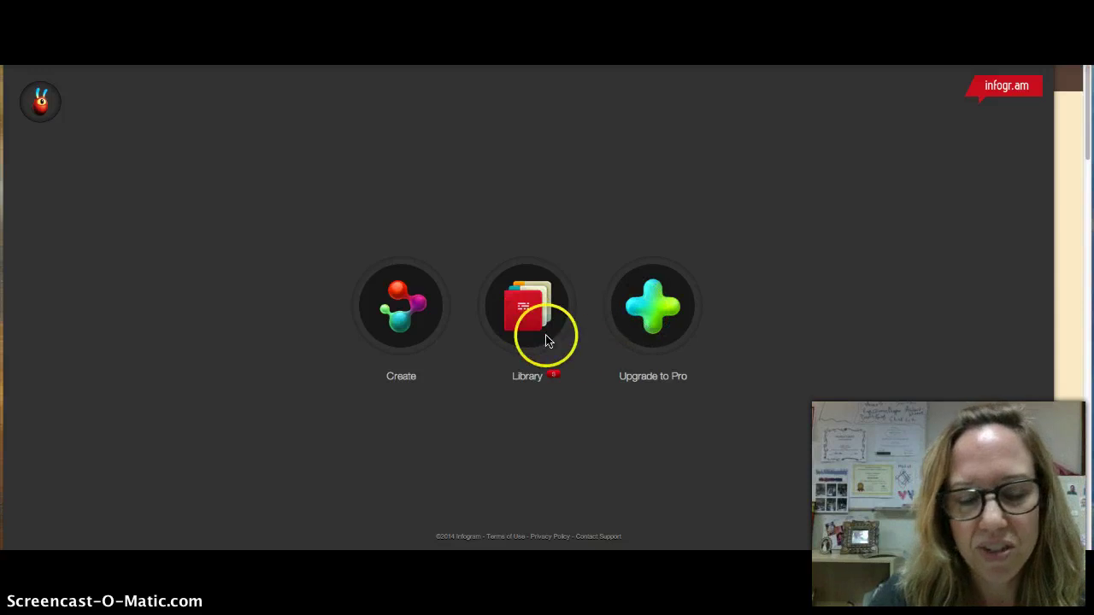
Browse the Infographics template designs and start from the cream design with red quote marks.
left_click(405, 320)
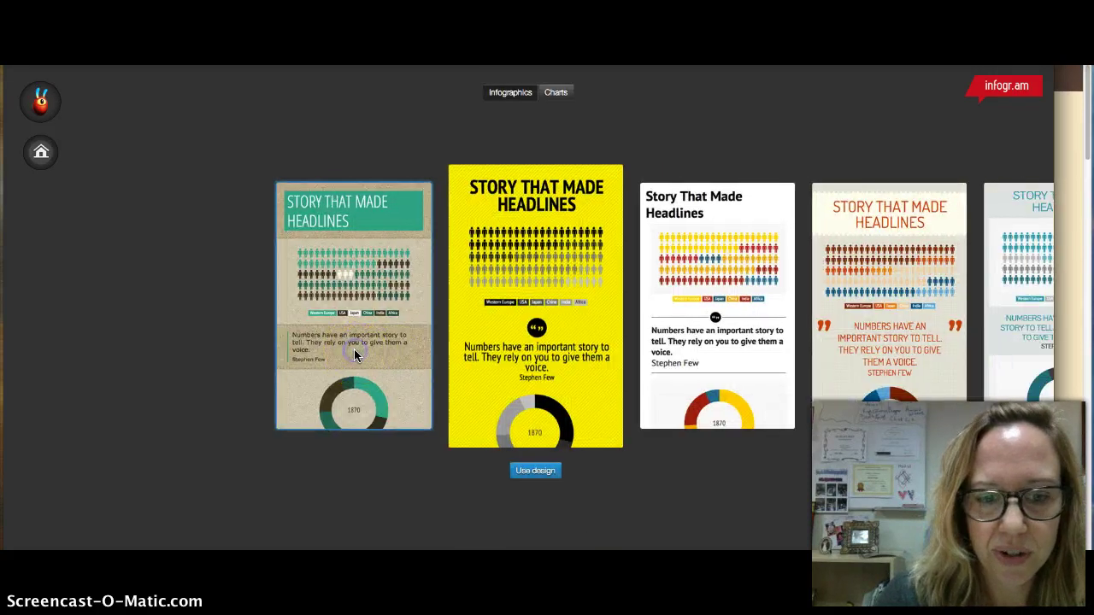
left_click(359, 395)
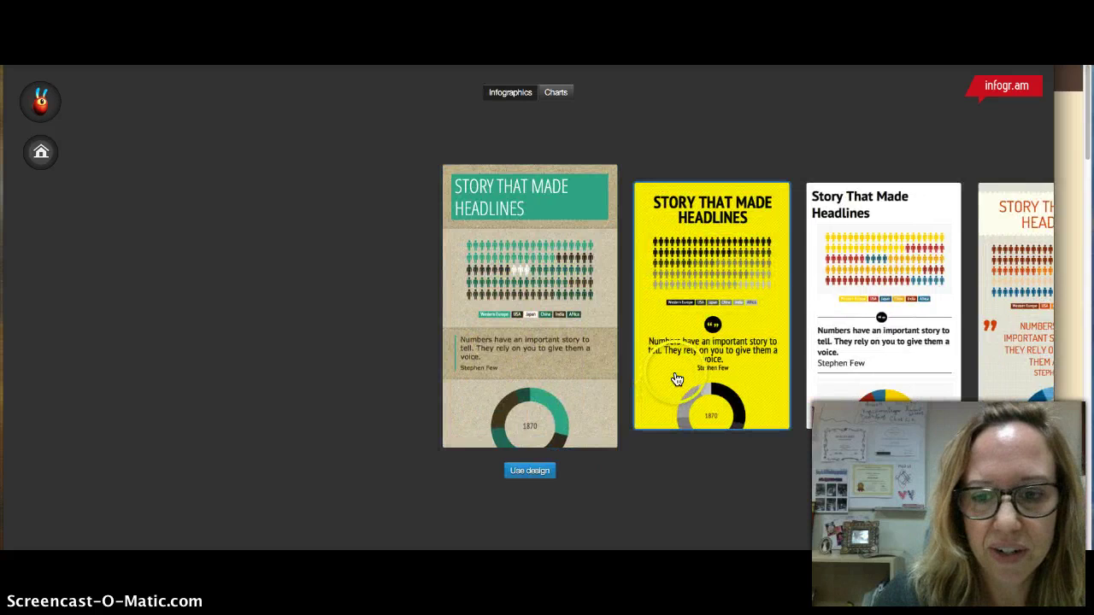
left_click(723, 351)
left_click(837, 318)
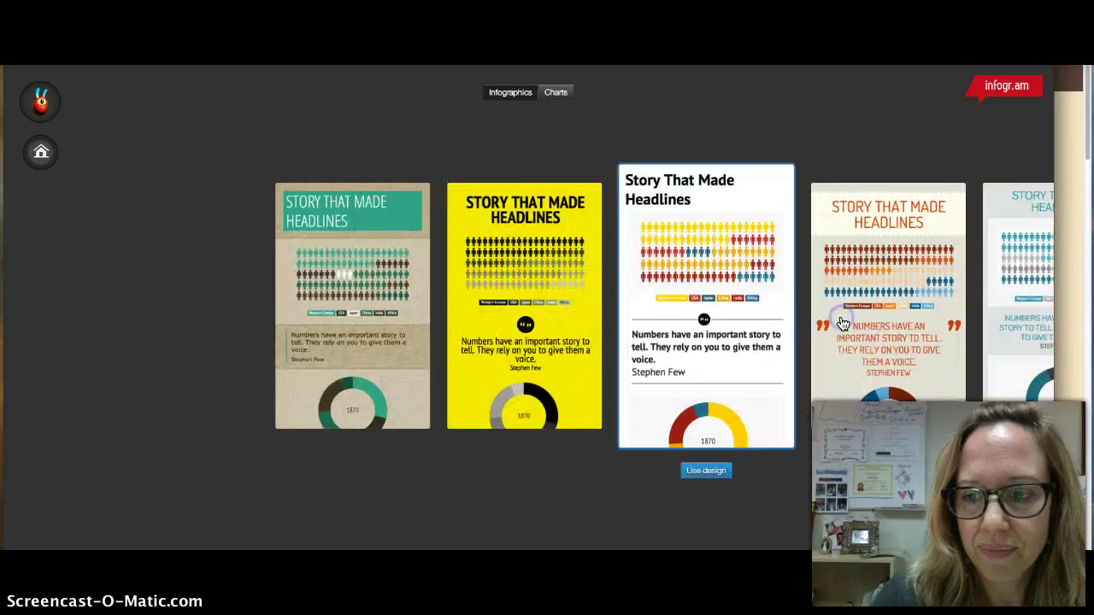
left_click(842, 322)
left_click(769, 312)
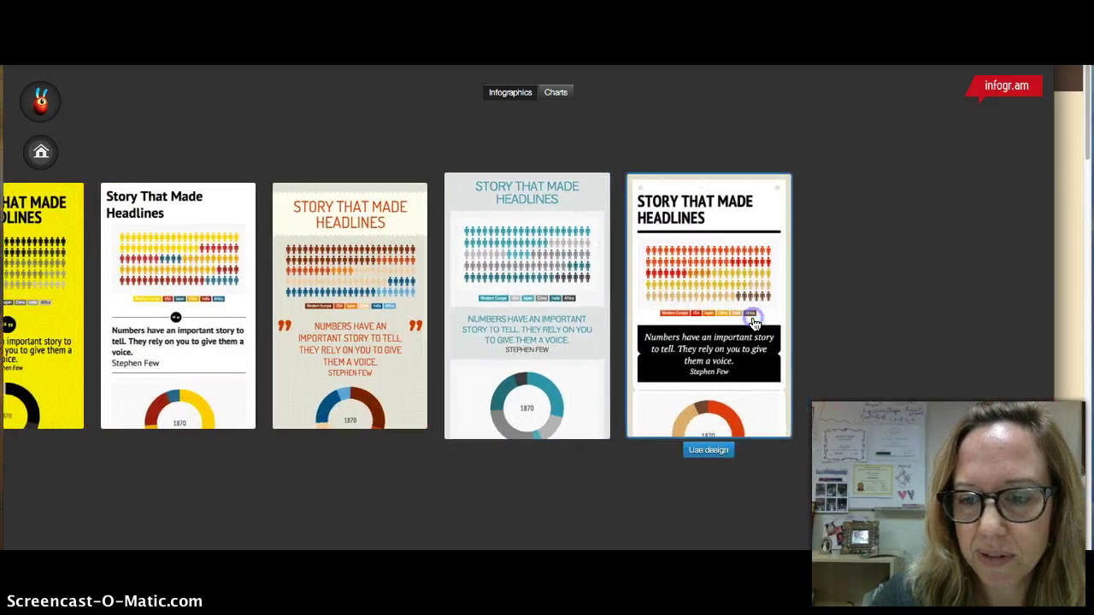
left_click(403, 313)
left_click(249, 293)
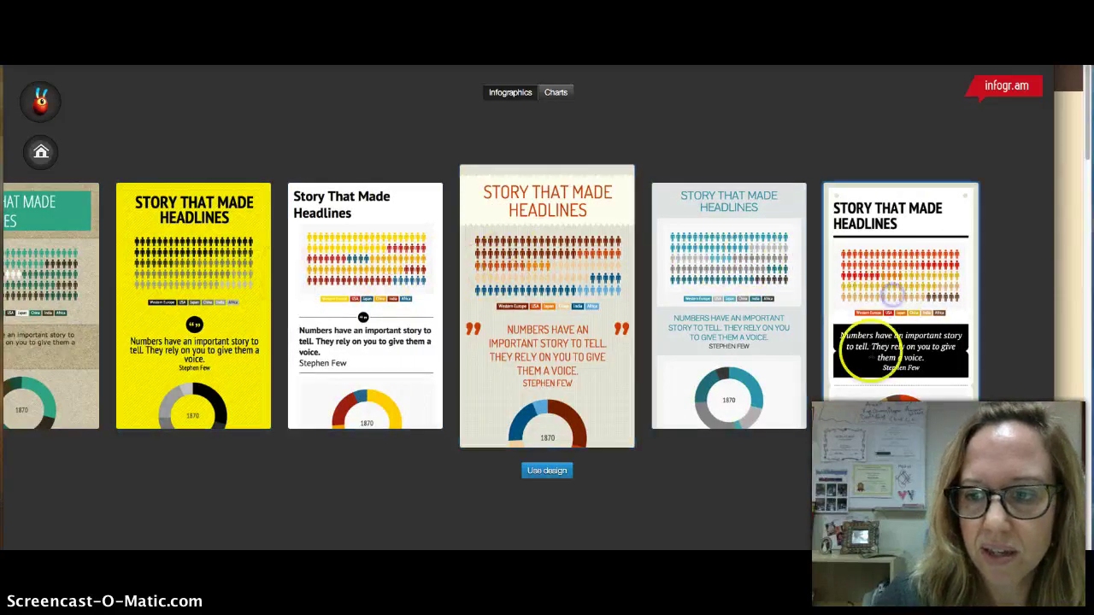
left_click(868, 357)
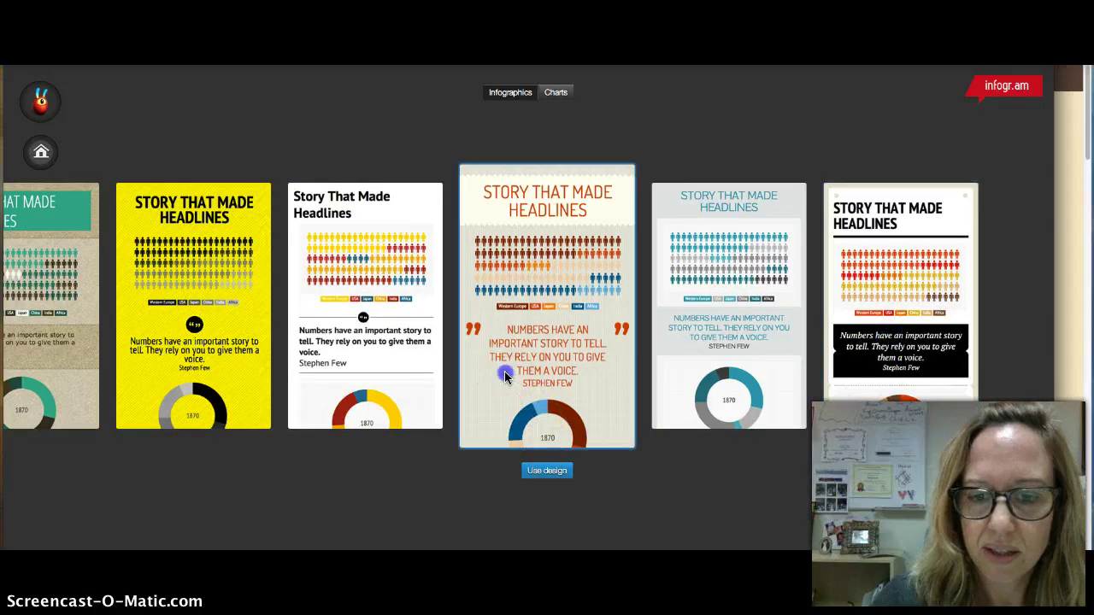
left_click(541, 471)
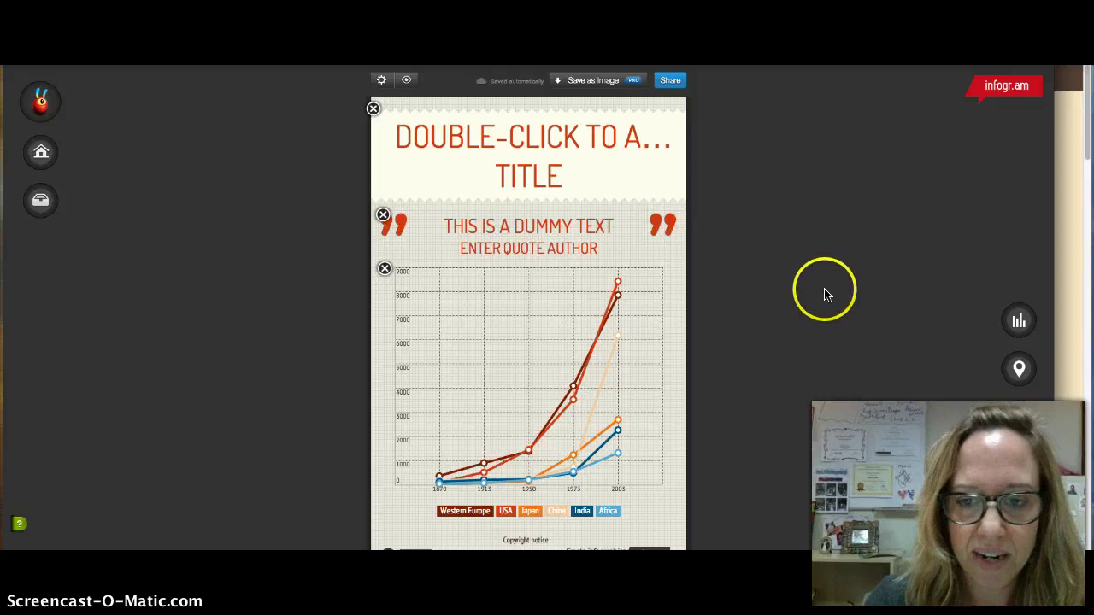
Replace the 'DOUBLE-CLICK TO ADD TITLE' placeholder with 'INFOGRAPHICS EXPLAINED'.
double_click(561, 174)
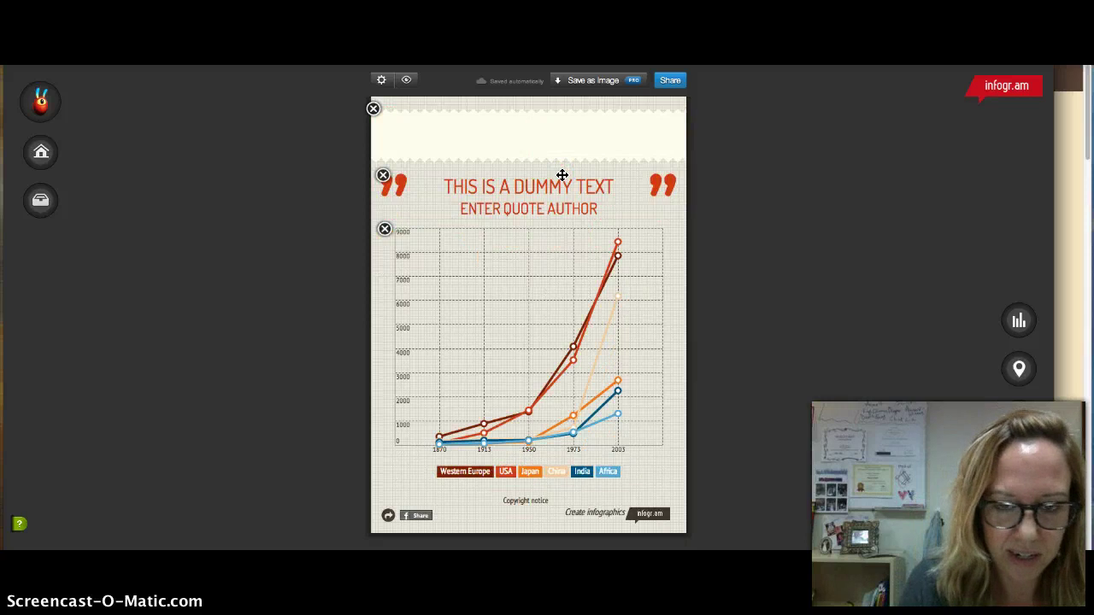
type("INFOGRAP")
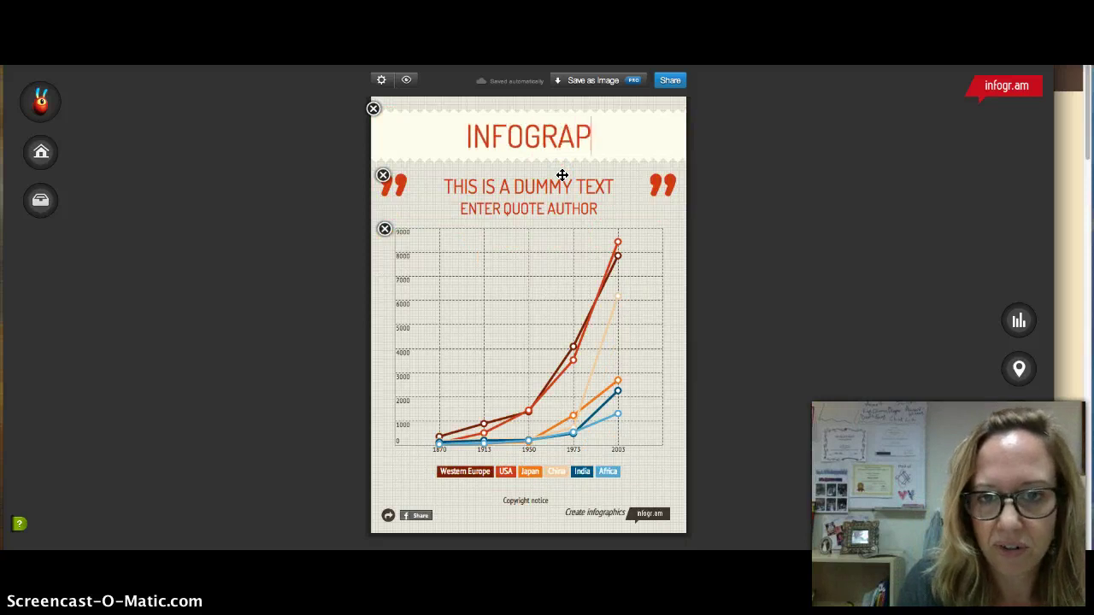
type("HICS EXPLAINED")
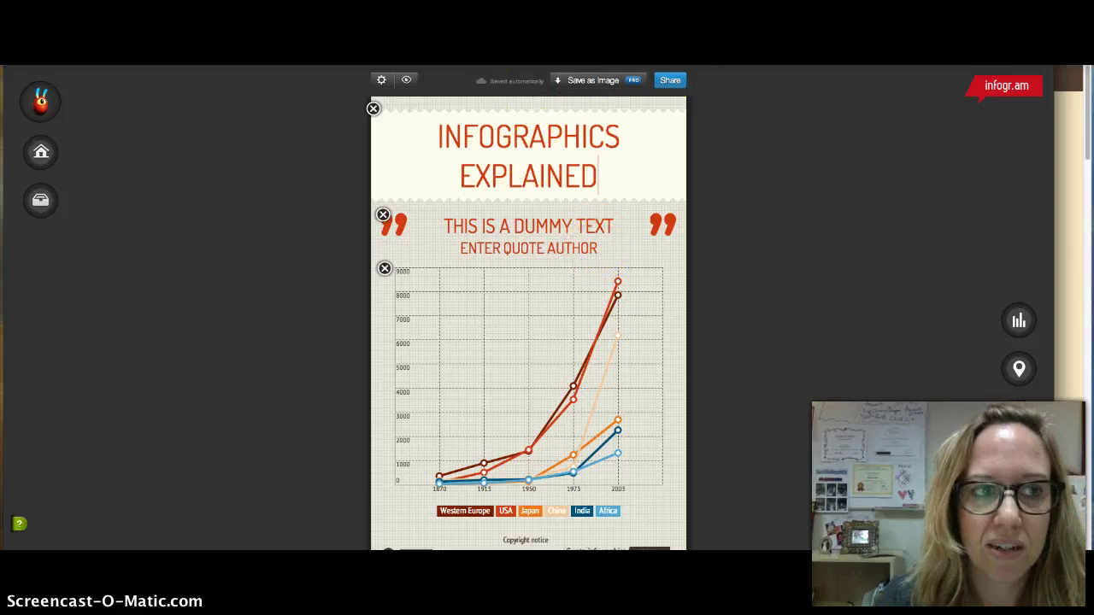
In Blogger, scroll the Thing 7 post down to the example Typhoon Haiyan infographic.
key("ctrl+Tab")
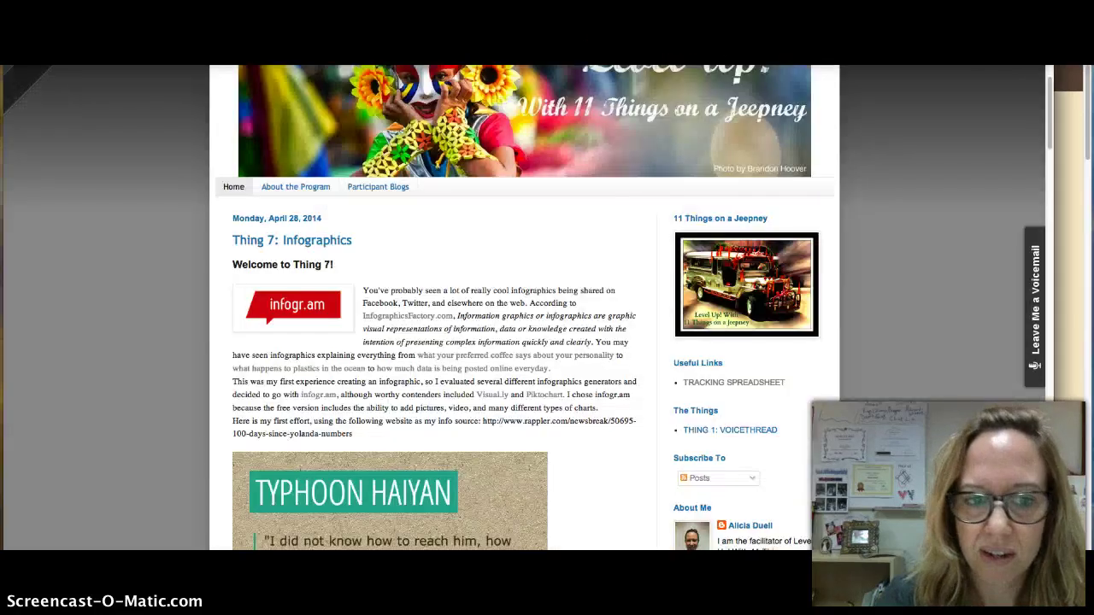
scroll(502, 250, "down", 5)
scroll(501, 251, "down", 3)
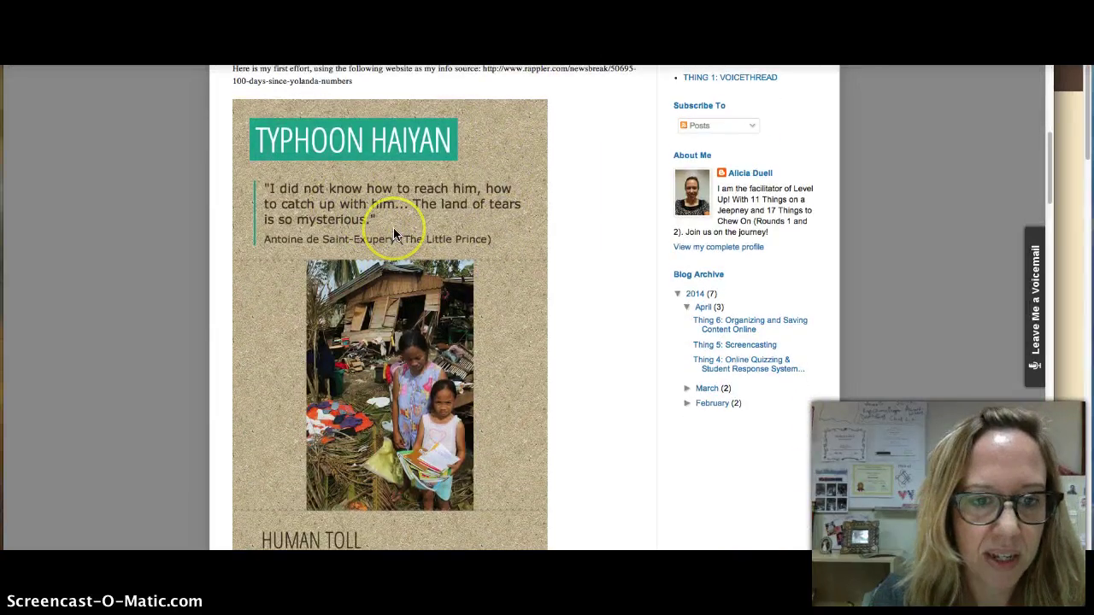
scroll(393, 227, "down", 1)
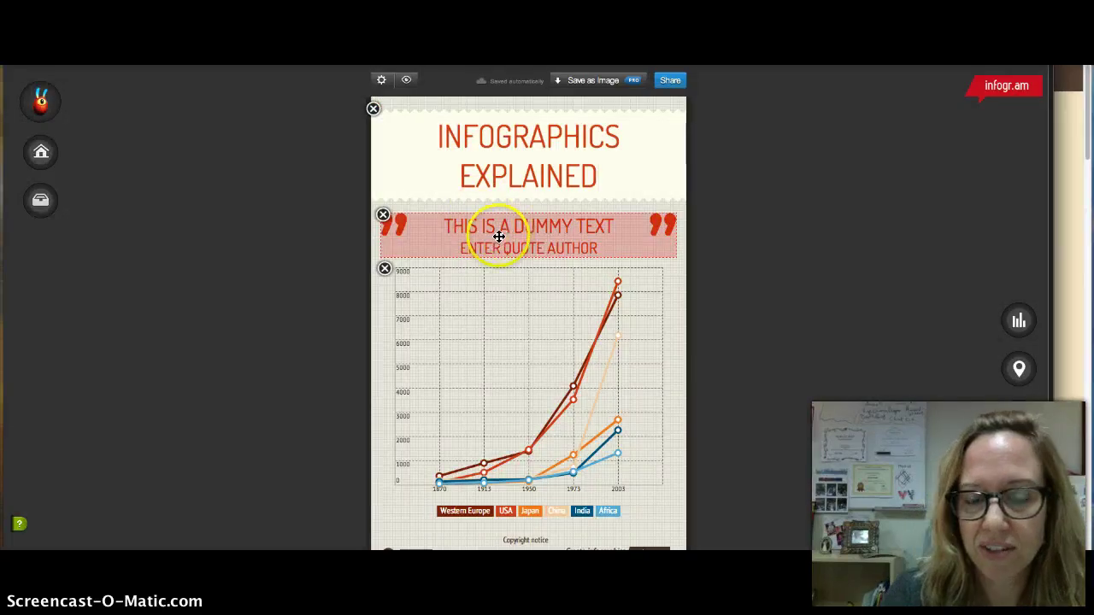
scroll(573, 265, "down", 1)
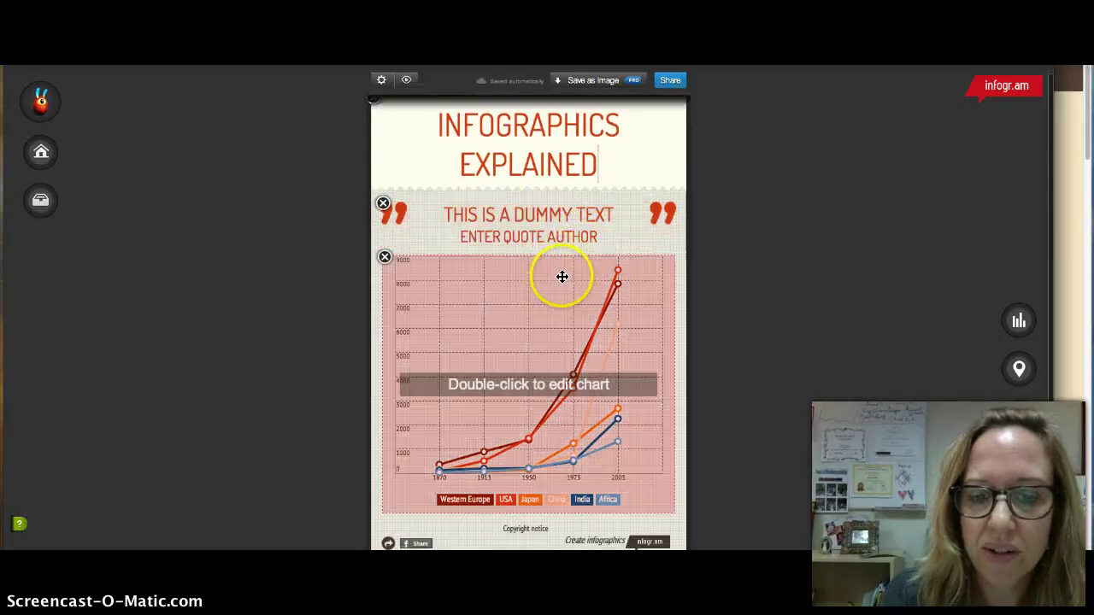
scroll(563, 278, "down", 1)
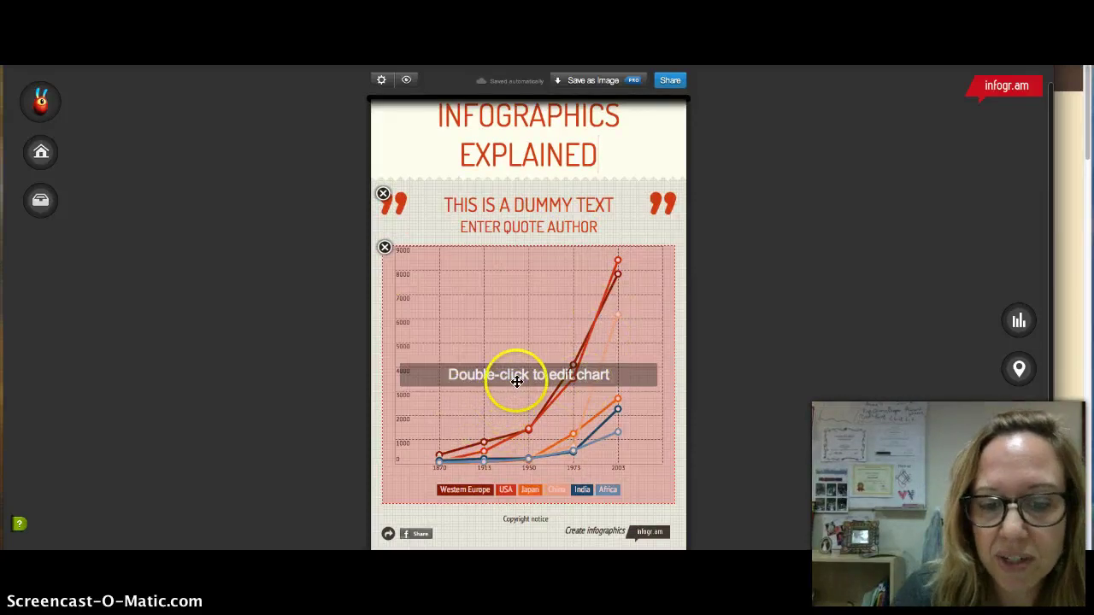
double_click(516, 381)
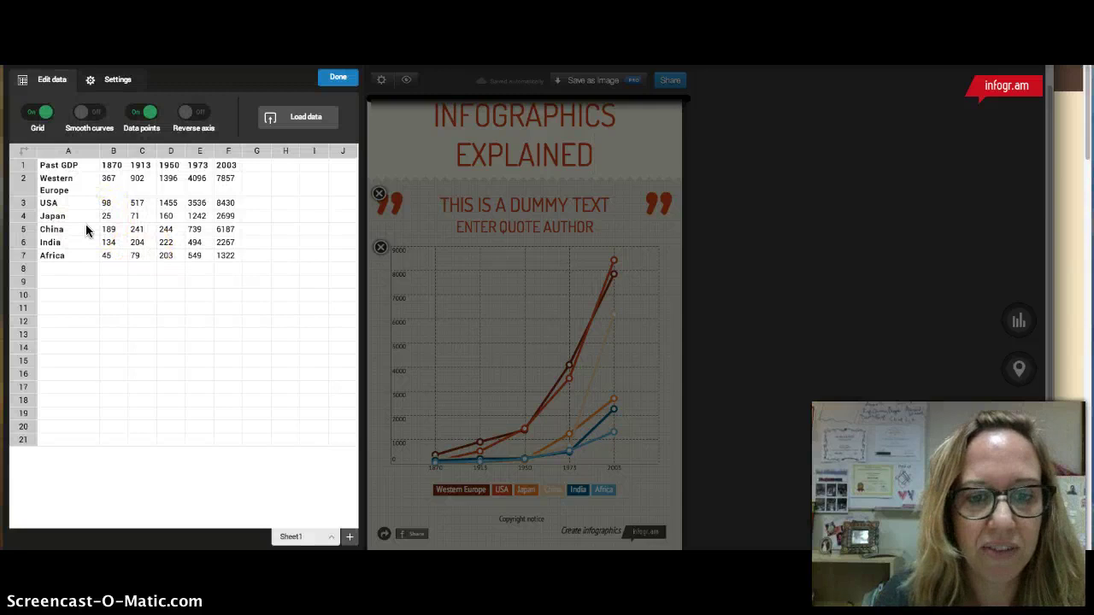
left_click(73, 183)
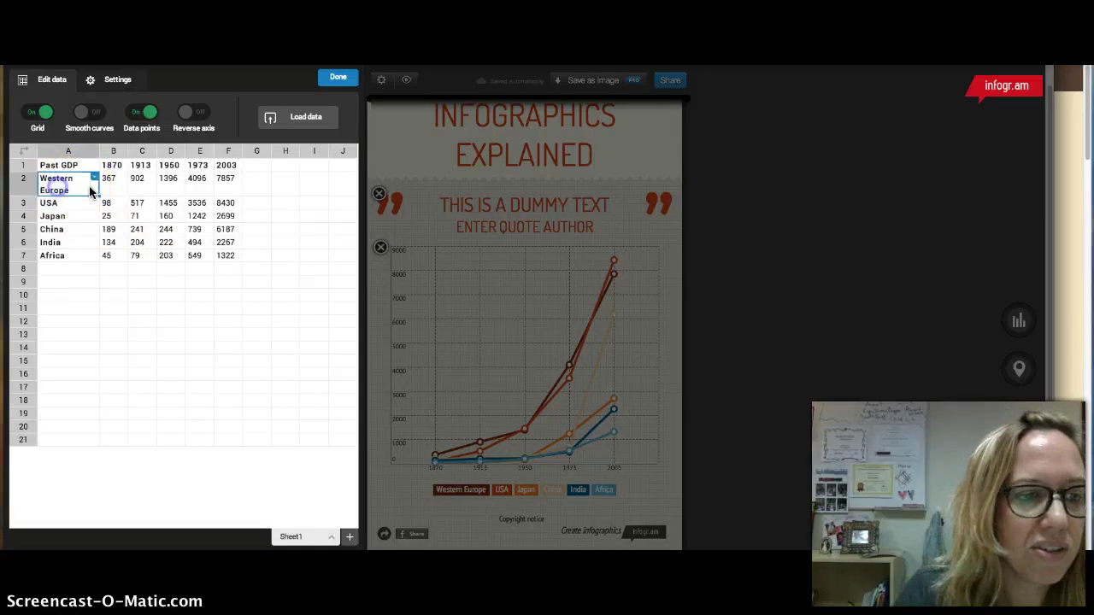
left_click(110, 181)
left_click(139, 180)
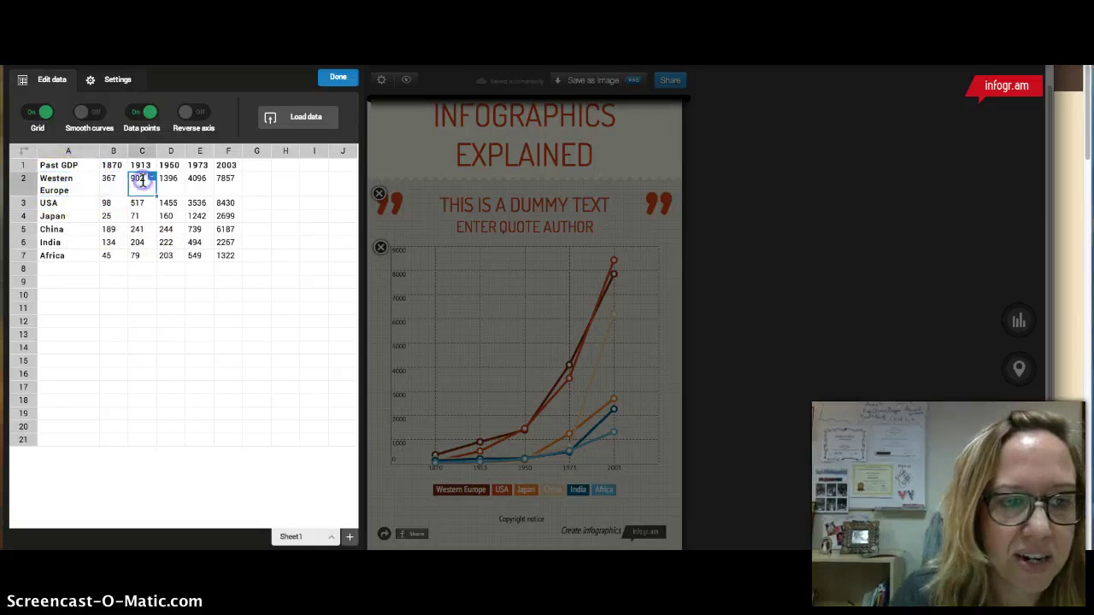
left_click(48, 190)
left_click(50, 203)
left_click(51, 229)
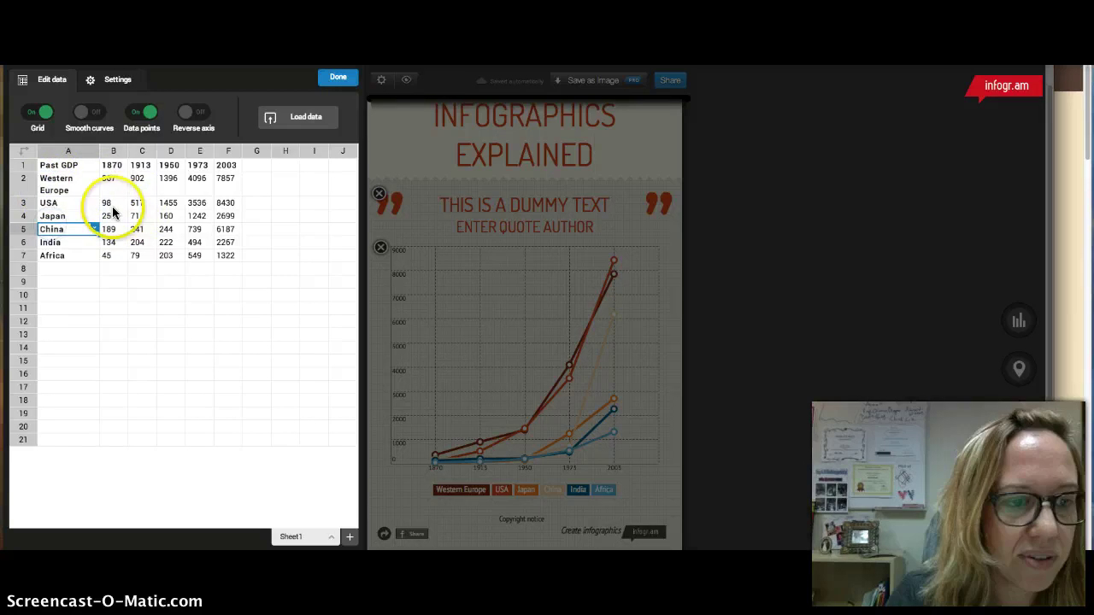
left_click(293, 121)
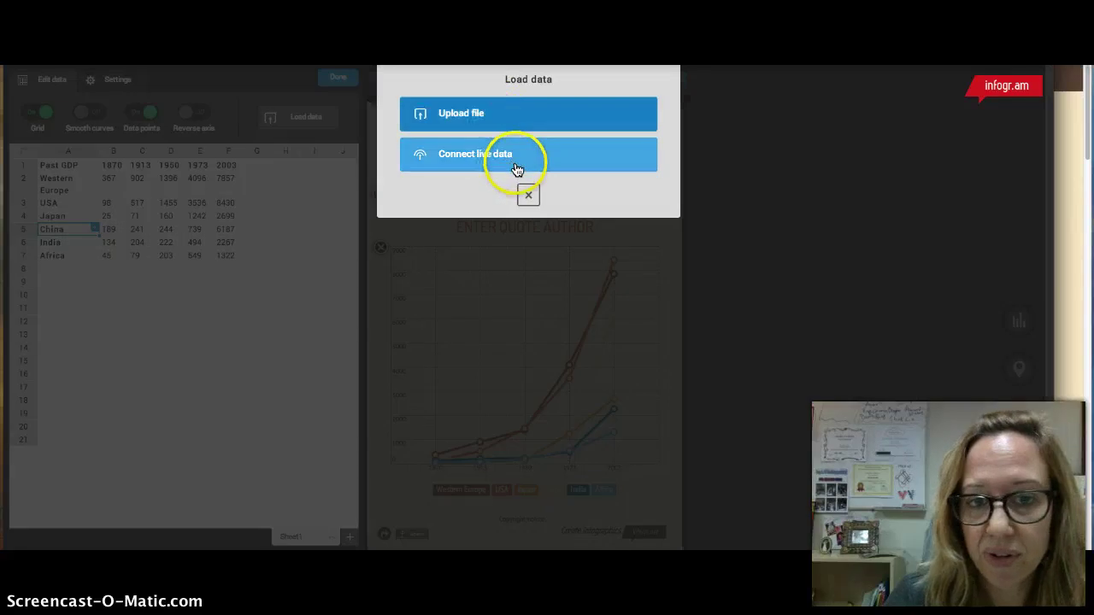
left_click(528, 195)
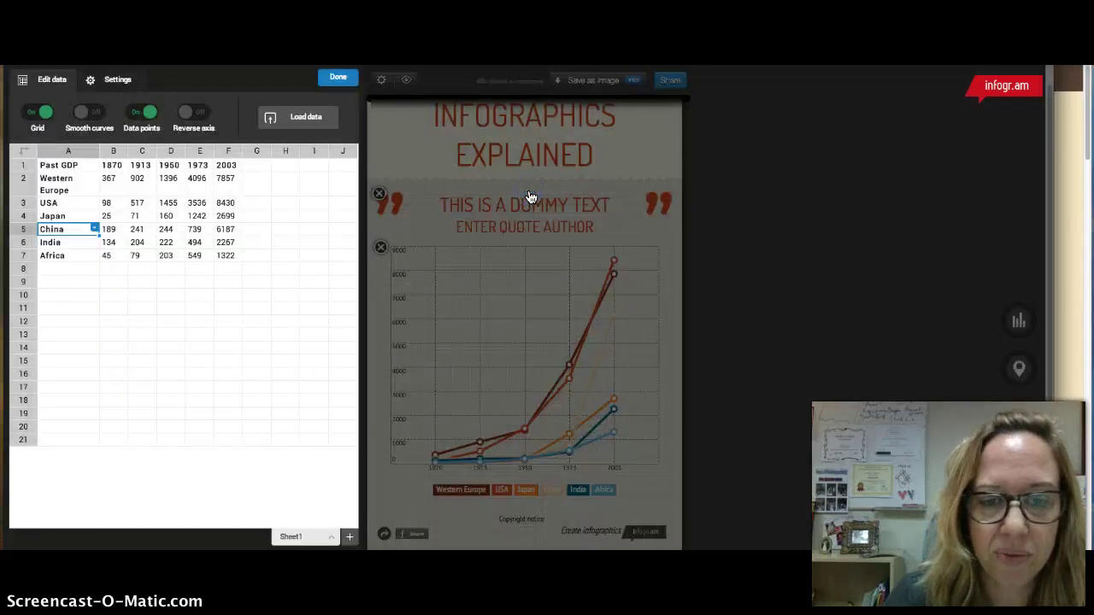
left_click(327, 80)
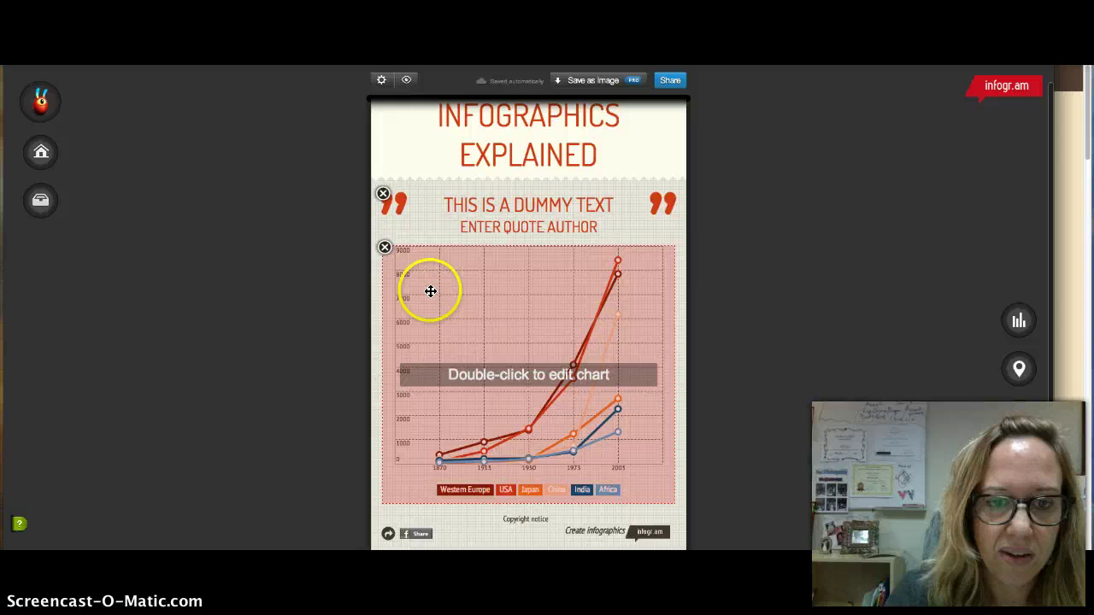
Delete the sample line chart and bring up the chart-type gallery.
left_click(384, 249)
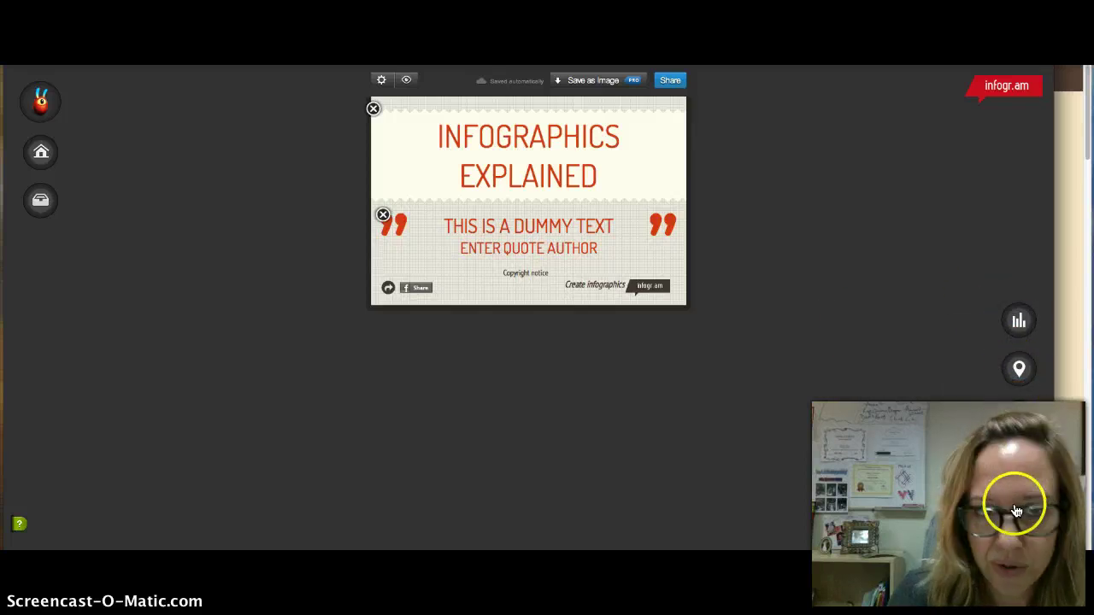
left_click(1021, 322)
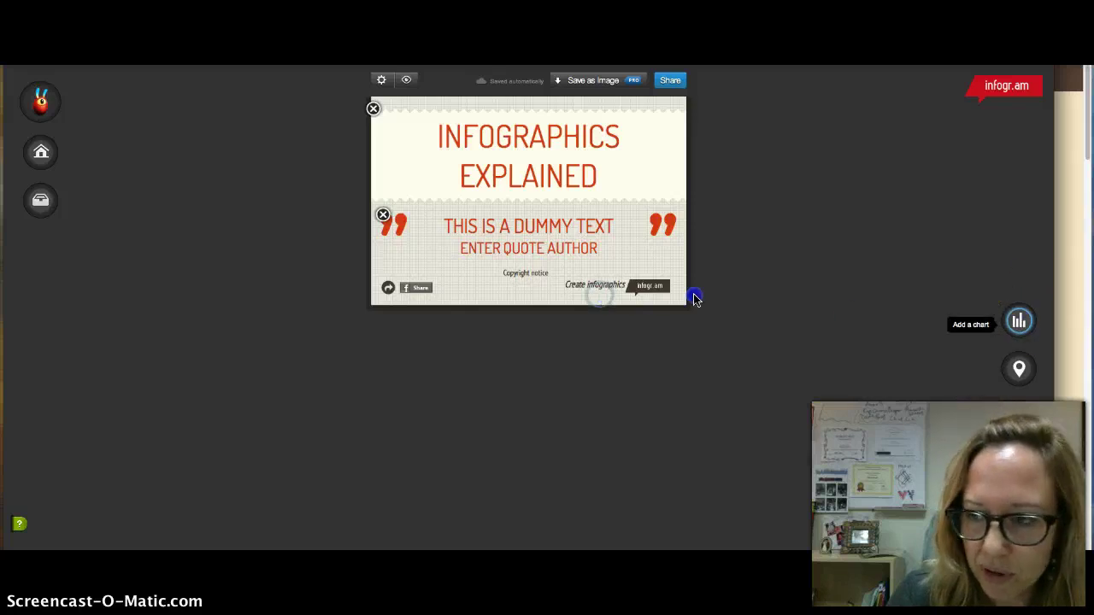
left_click(1030, 323)
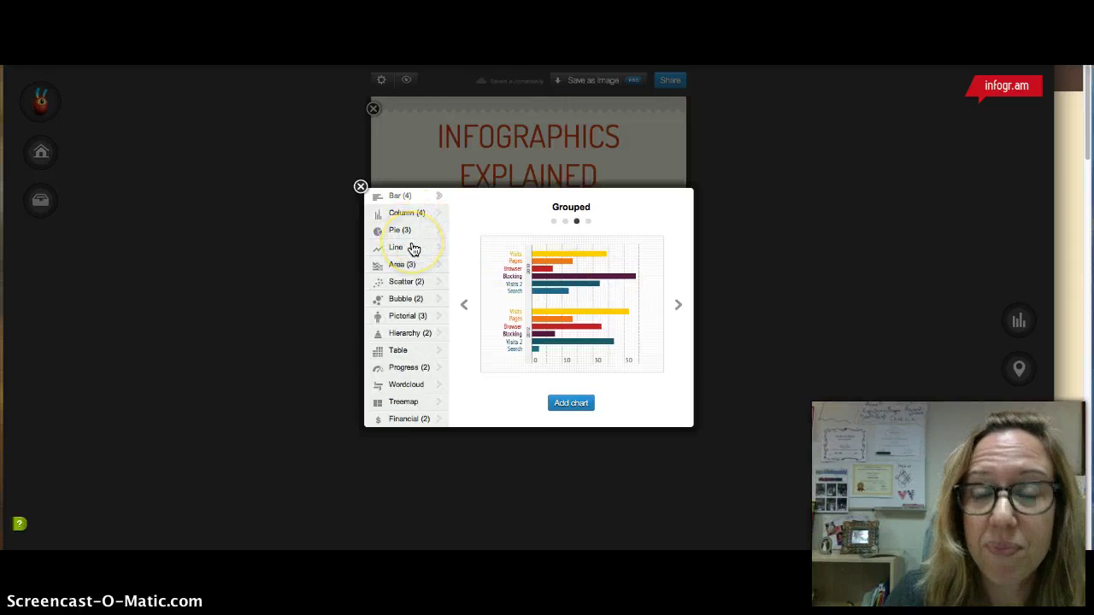
Preview the regular, stacked and grouped styles of the bar and column charts.
left_click(553, 222)
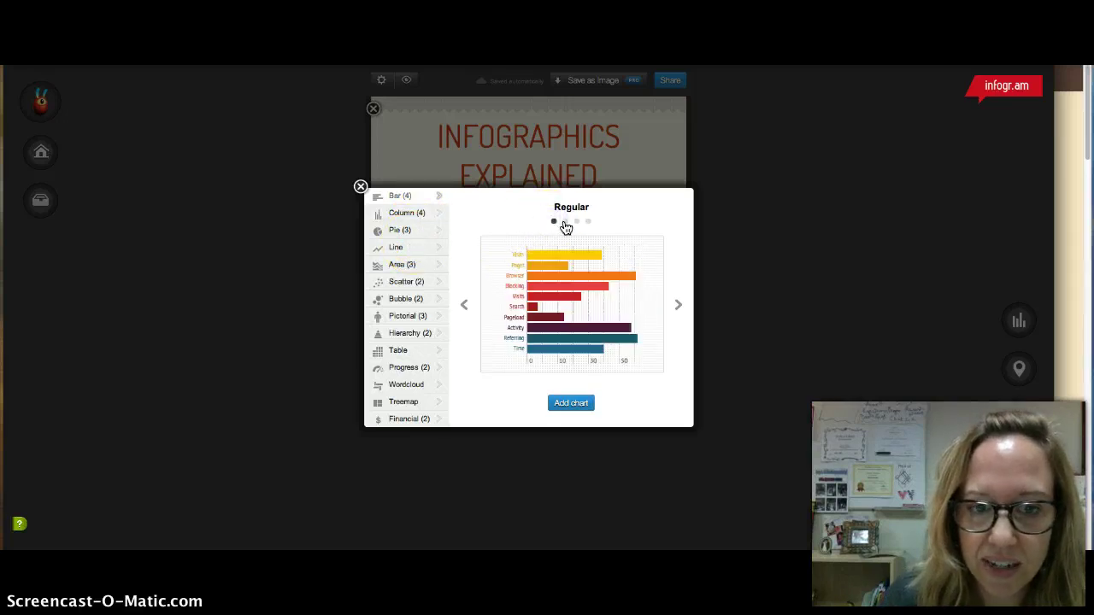
left_click(565, 221)
left_click(577, 221)
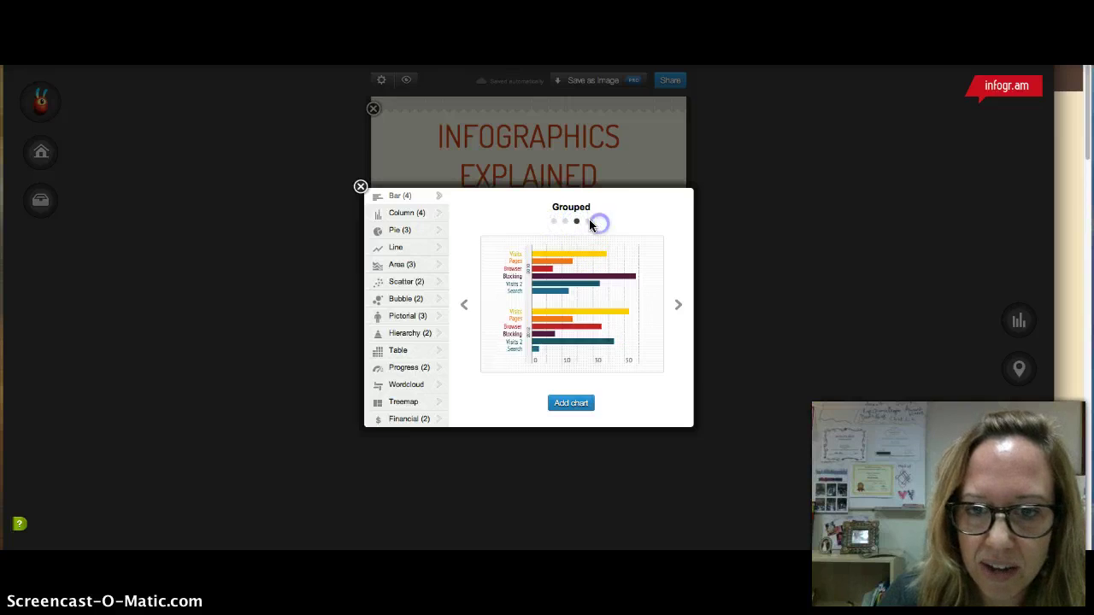
left_click(589, 222)
left_click(438, 215)
left_click(560, 222)
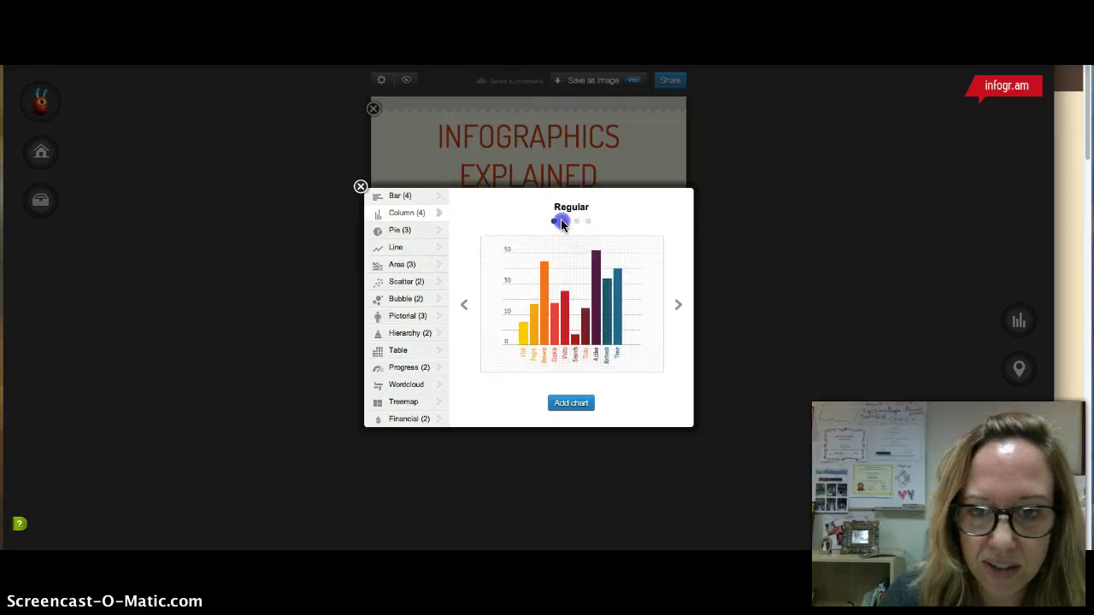
left_click(565, 221)
left_click(577, 221)
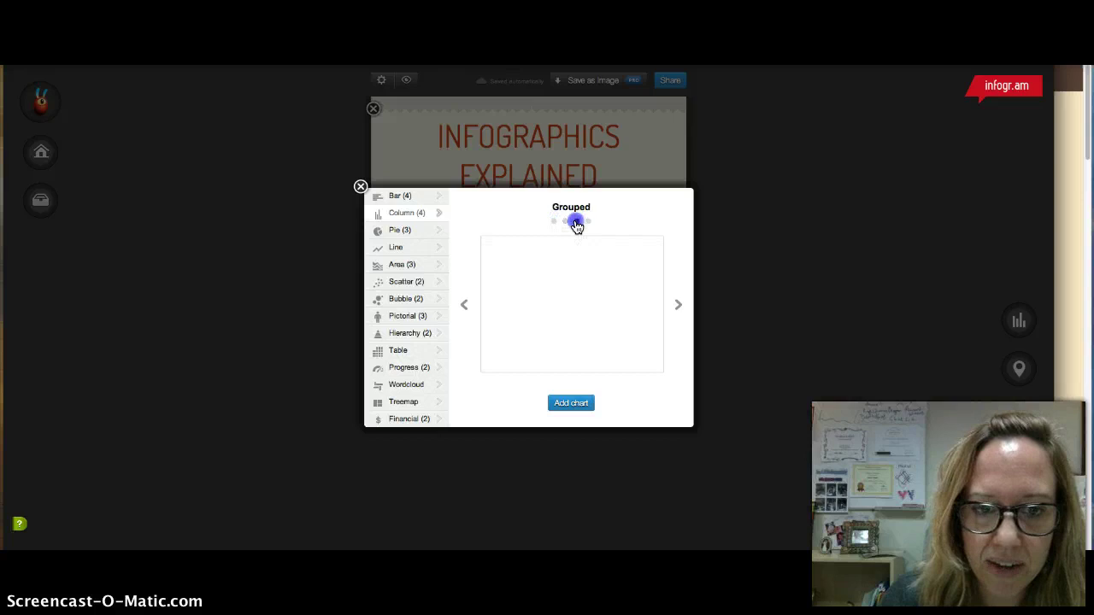
Preview the pie, line, area, scatter, pictorial, hierarchy, table, progress, word cloud, tree map and financial charts.
left_click(417, 235)
left_click(407, 249)
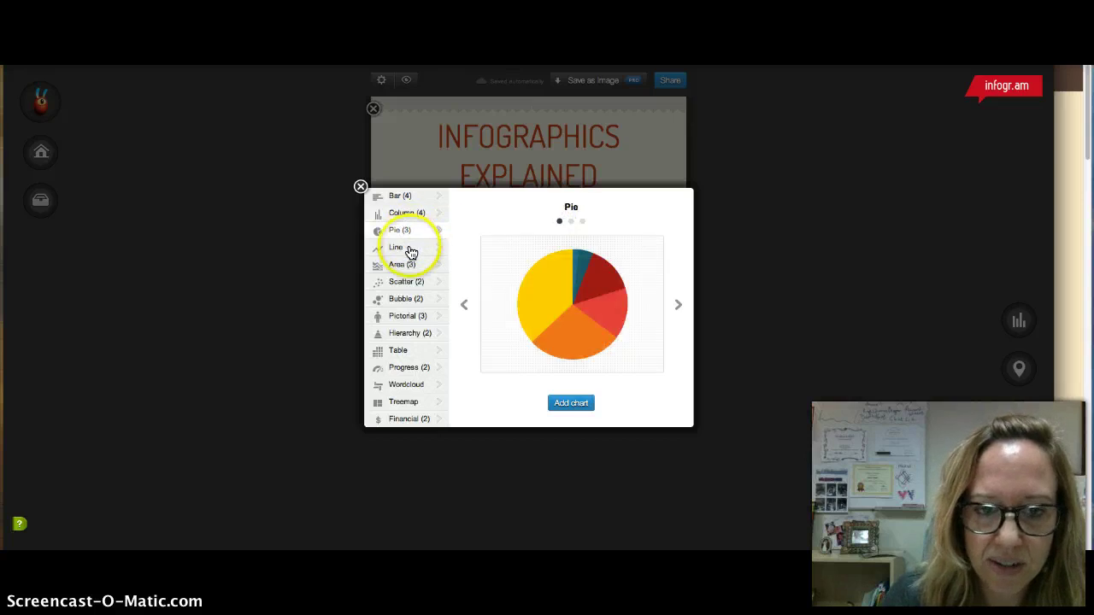
left_click(412, 263)
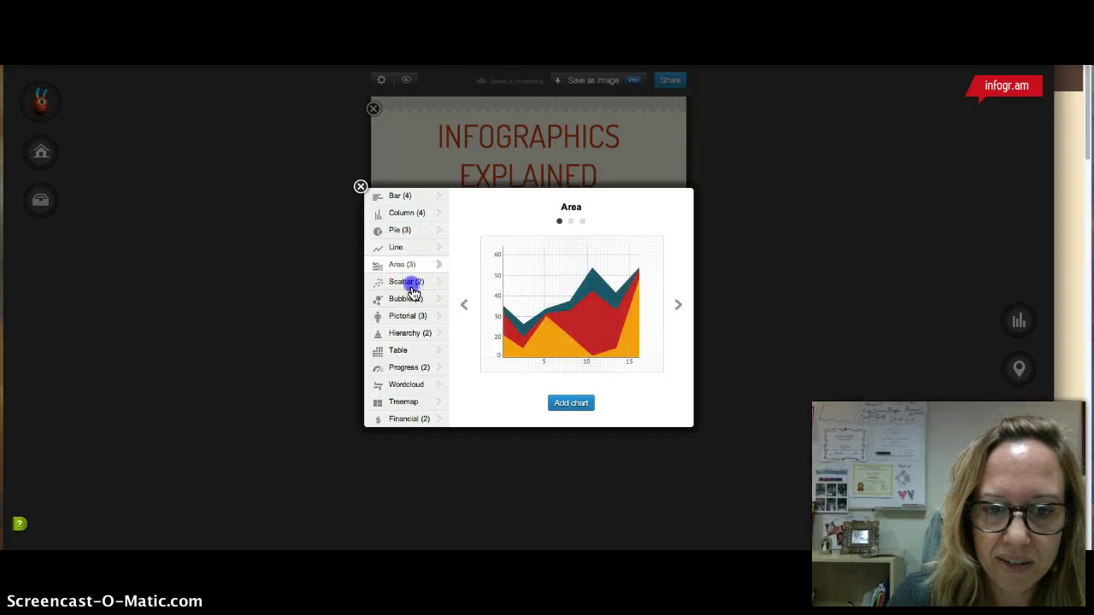
left_click(409, 287)
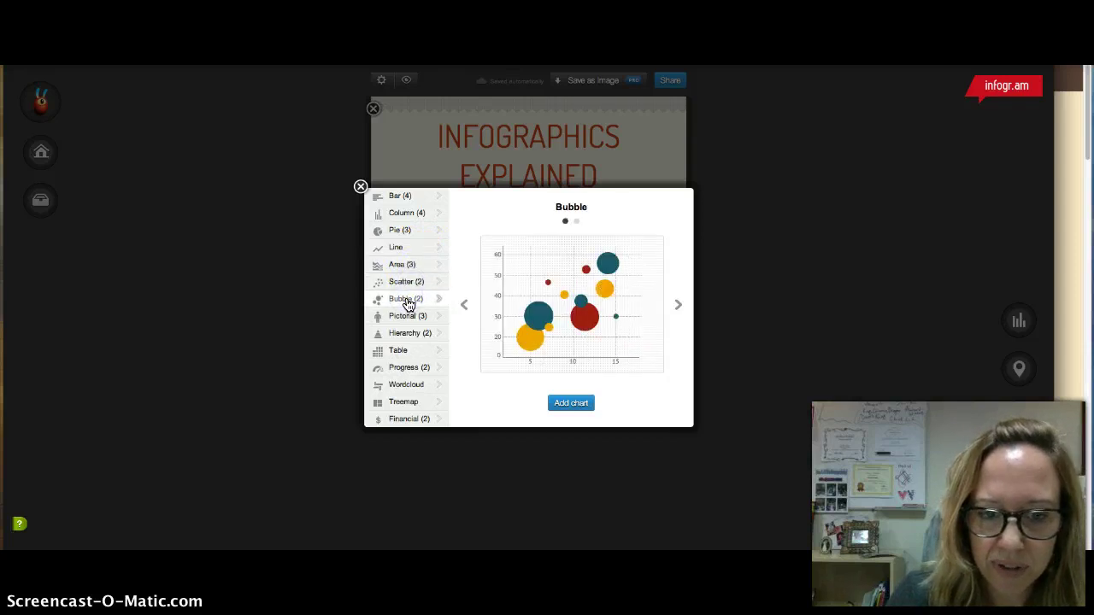
left_click(405, 318)
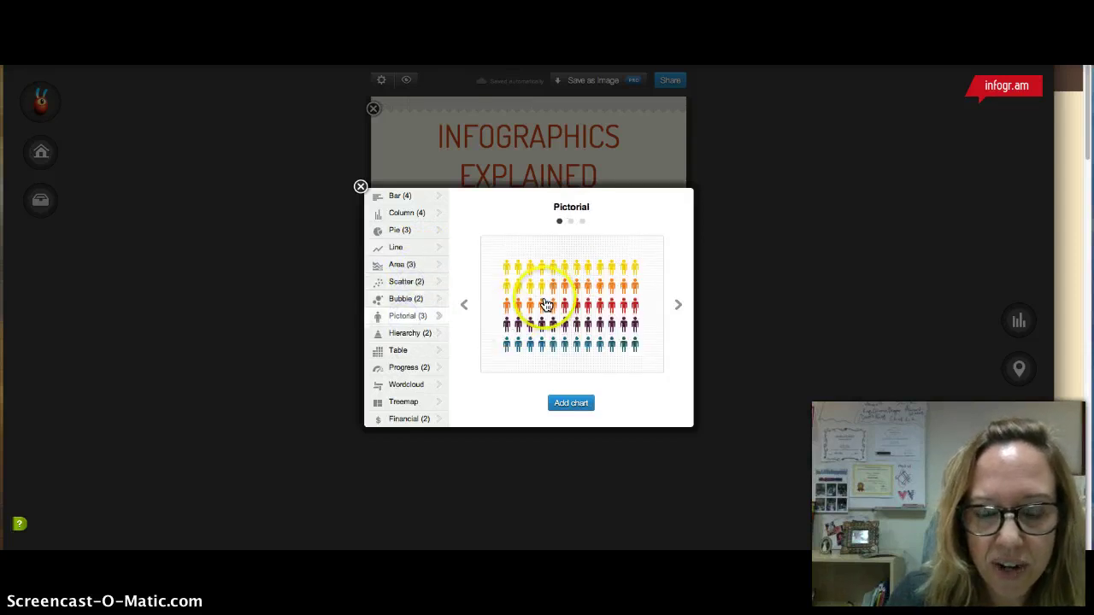
left_click(416, 334)
left_click(418, 352)
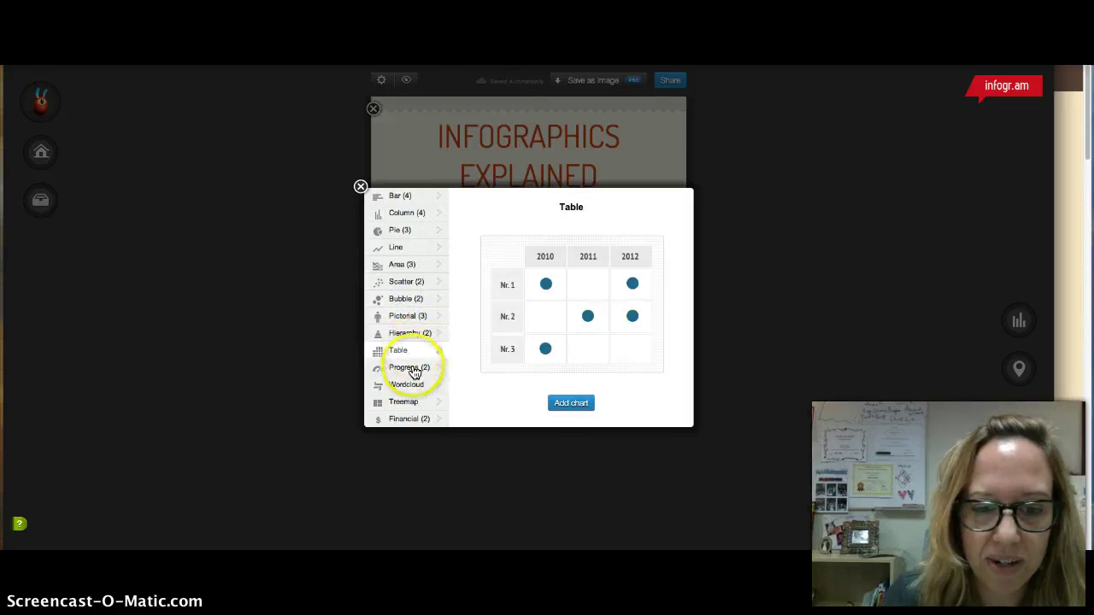
left_click(414, 369)
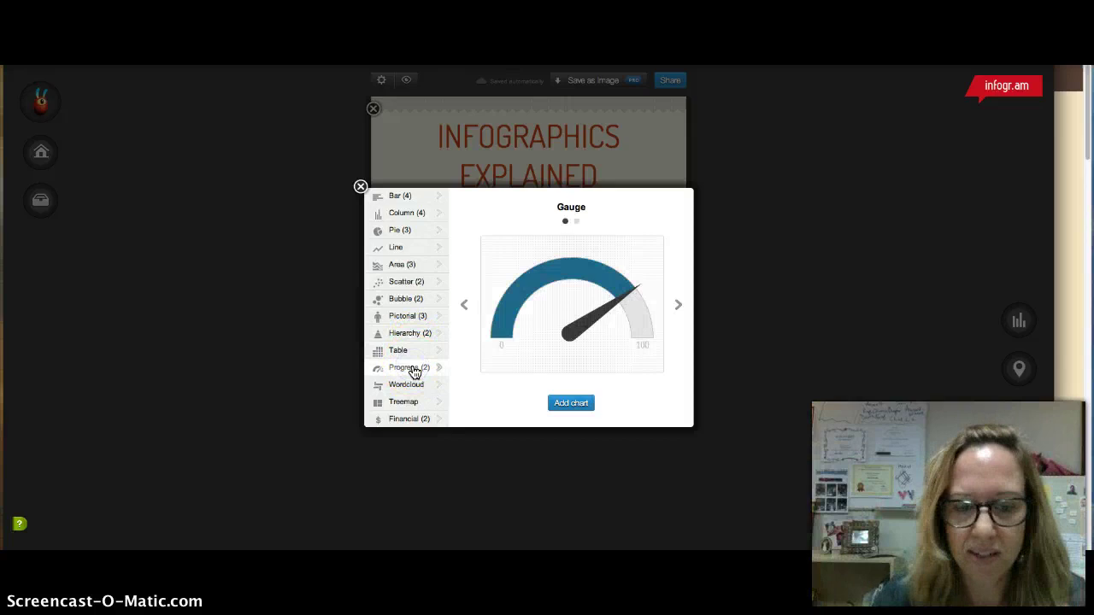
left_click(414, 383)
left_click(415, 400)
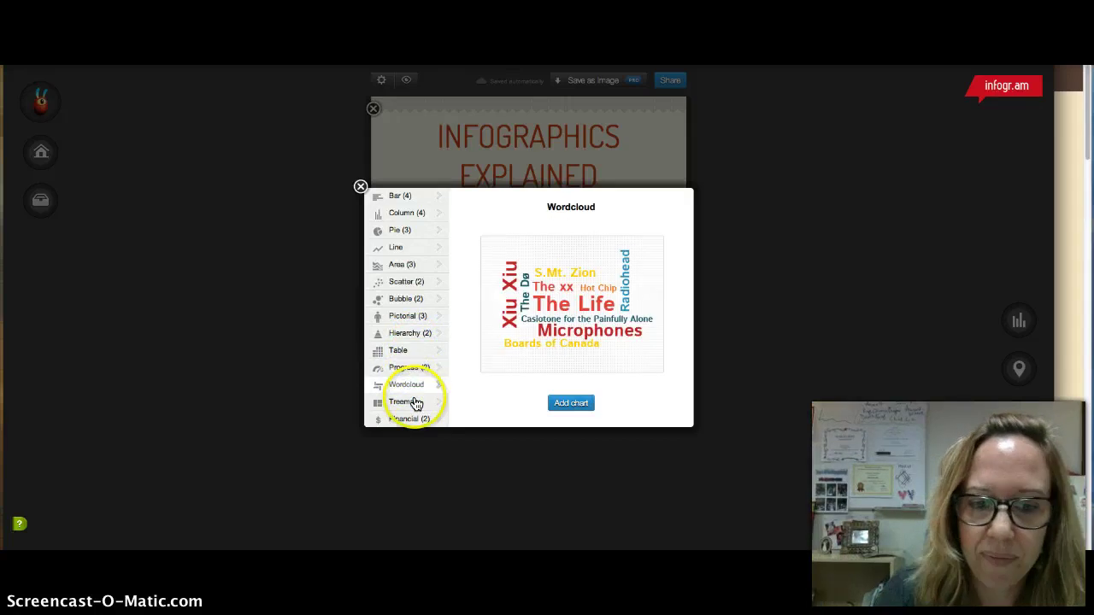
left_click(405, 406)
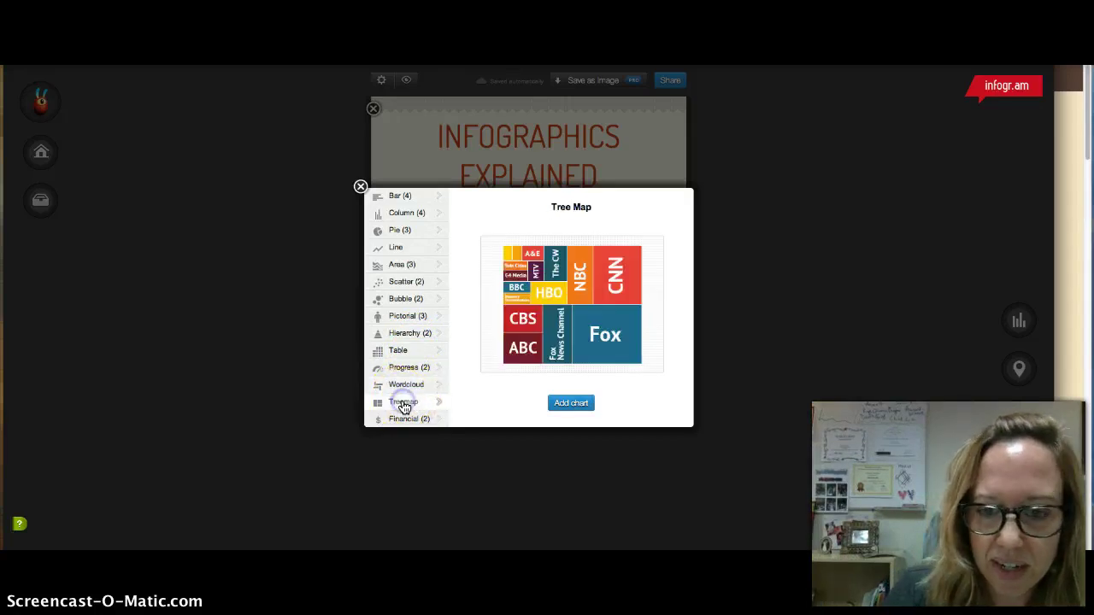
left_click(405, 422)
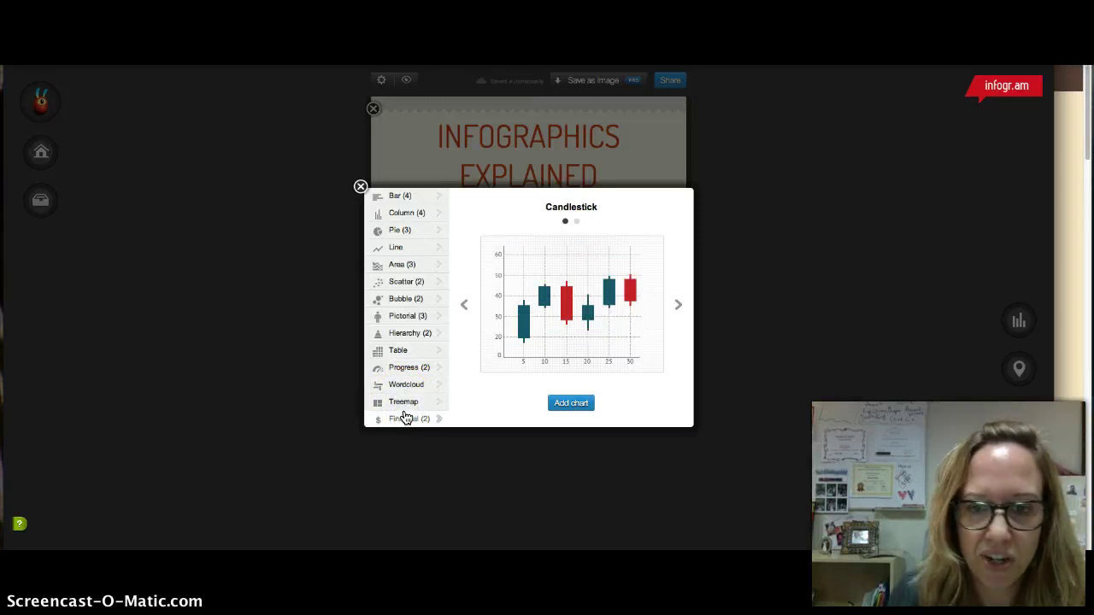
Return to the pictorial chart preview, then close the picker without adding a chart.
left_click(413, 404)
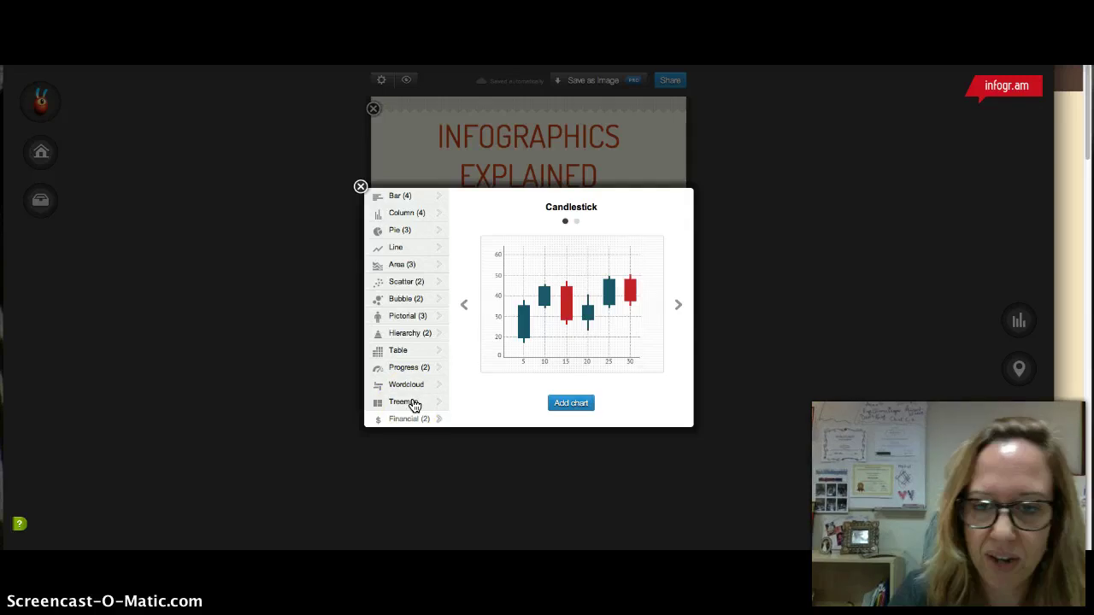
left_click(439, 395)
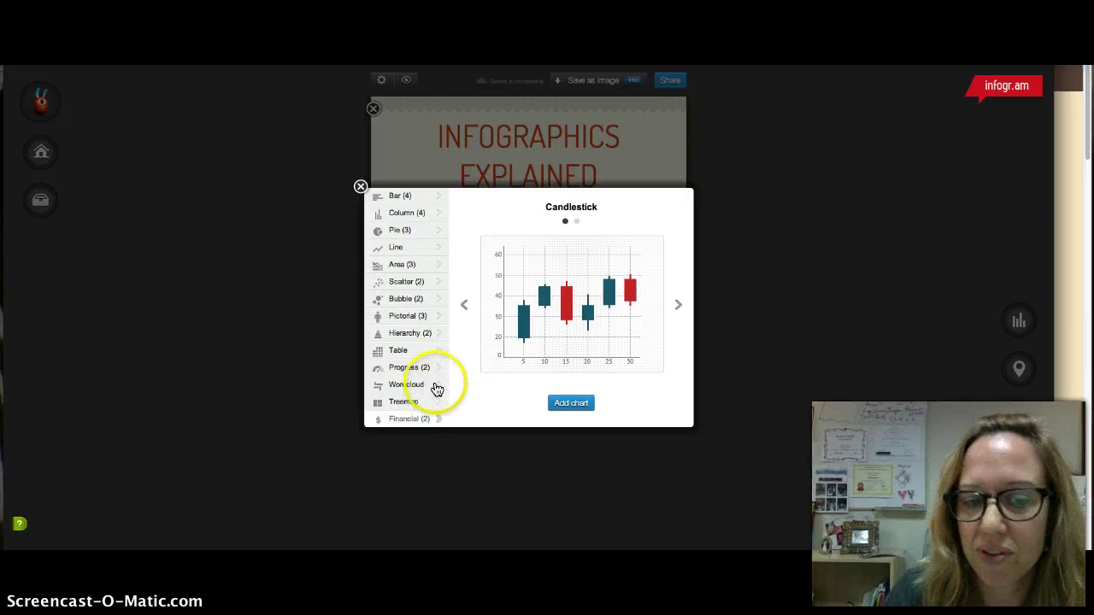
left_click(412, 318)
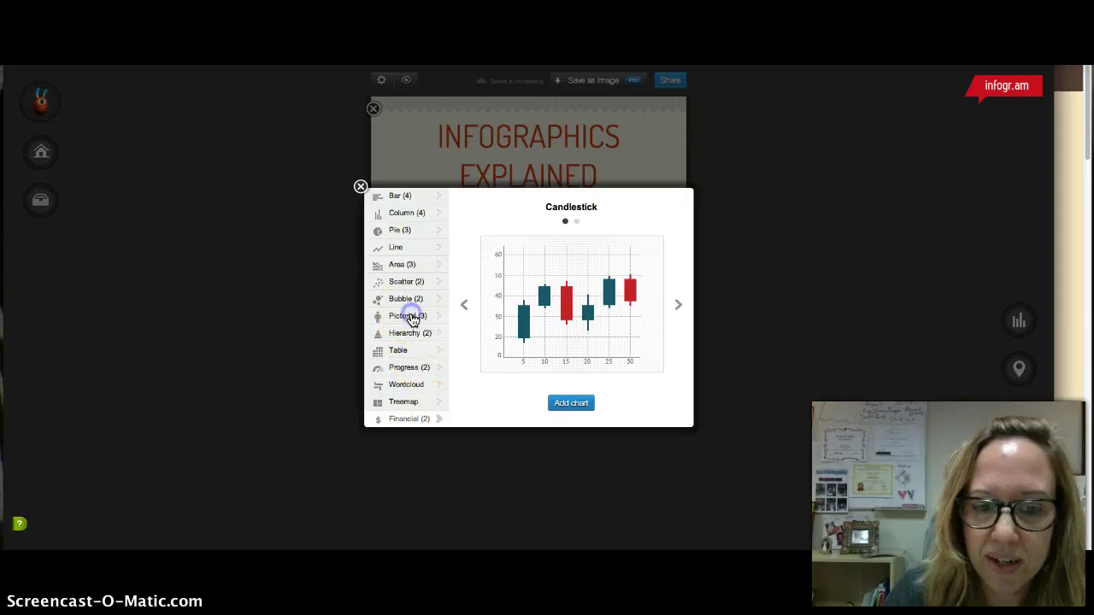
left_click(360, 188)
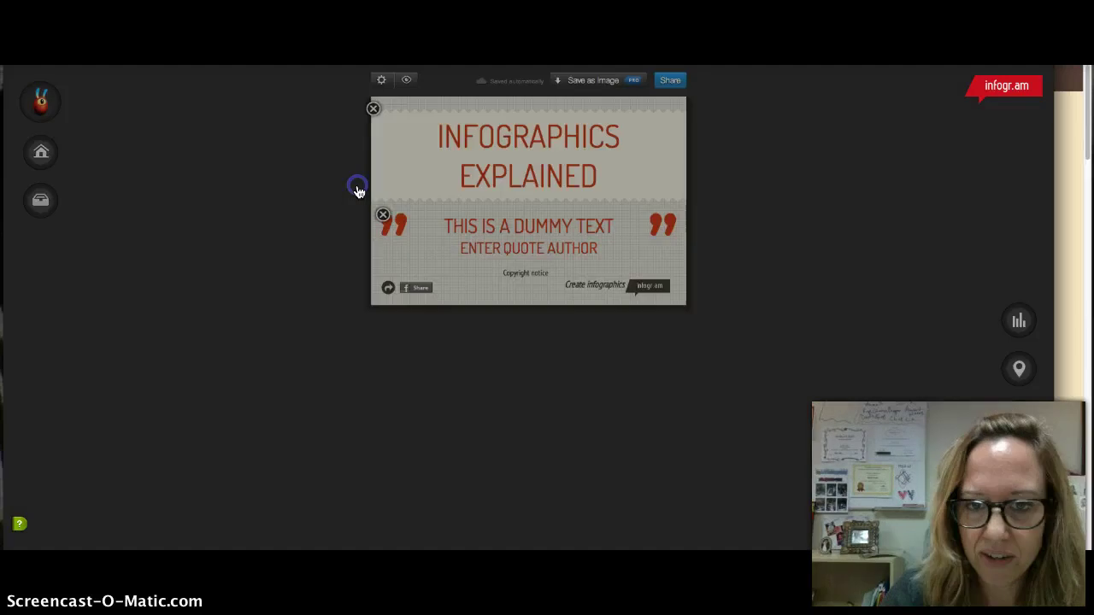
left_click(1020, 373)
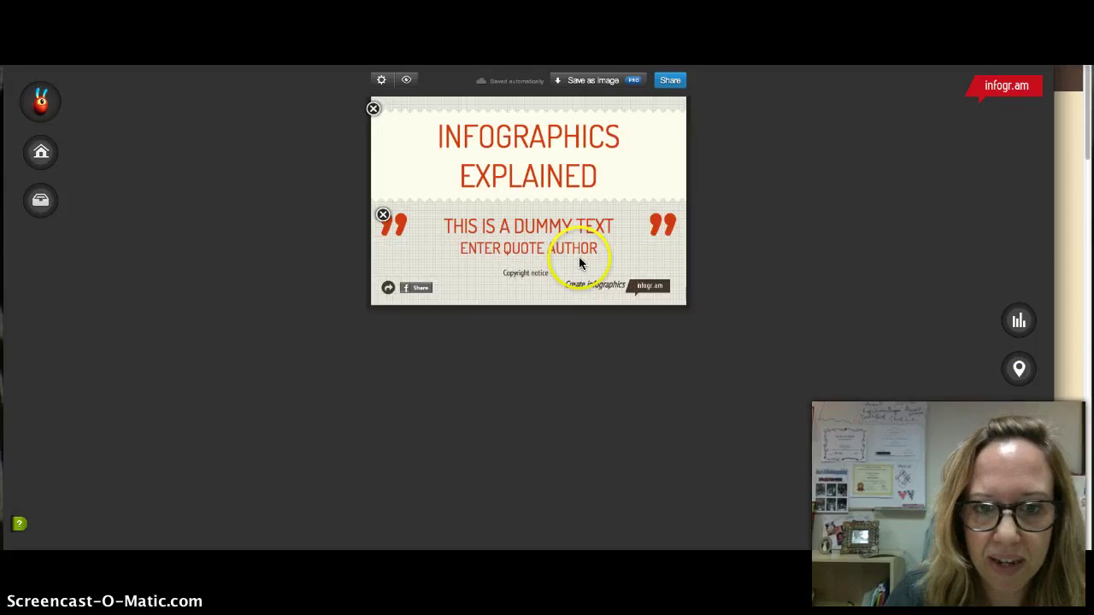
Add a world map of UNESCO sites by country and review its data sheet before closing it.
left_click(1022, 367)
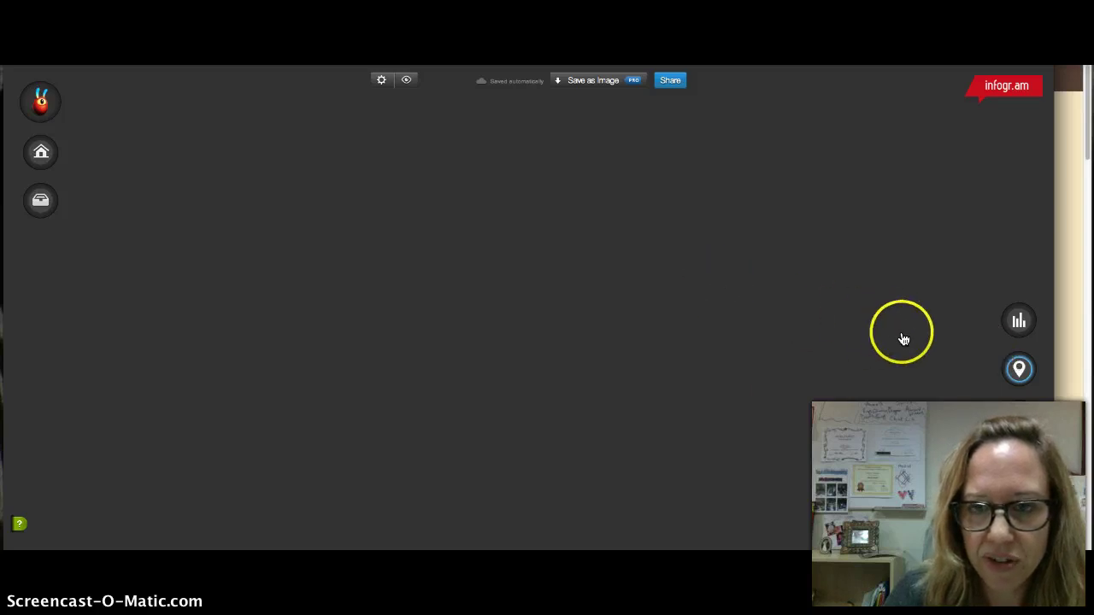
left_click(1017, 367)
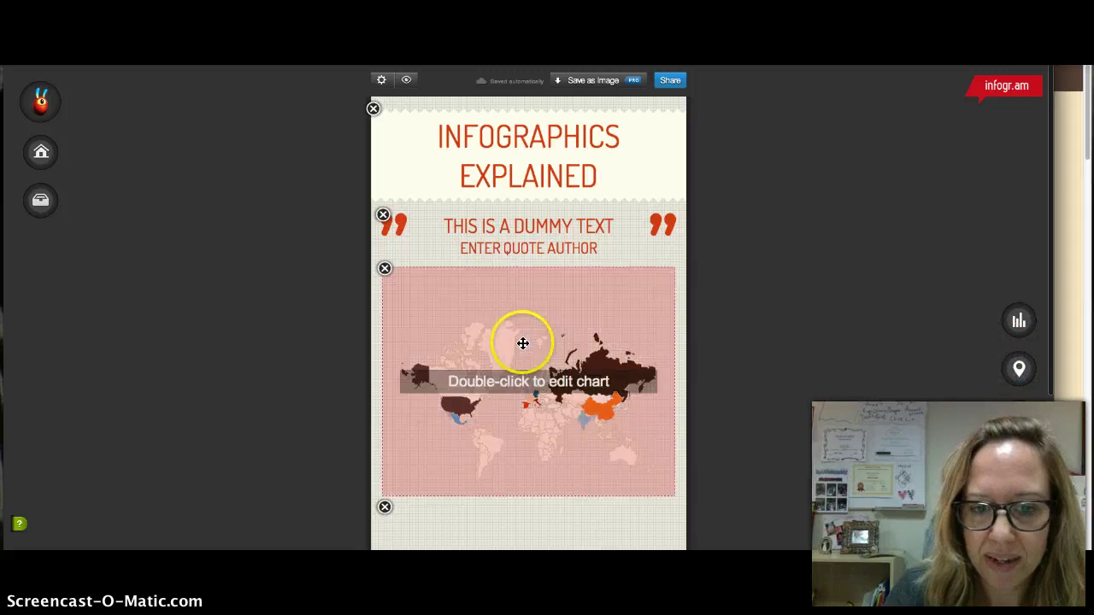
double_click(479, 350)
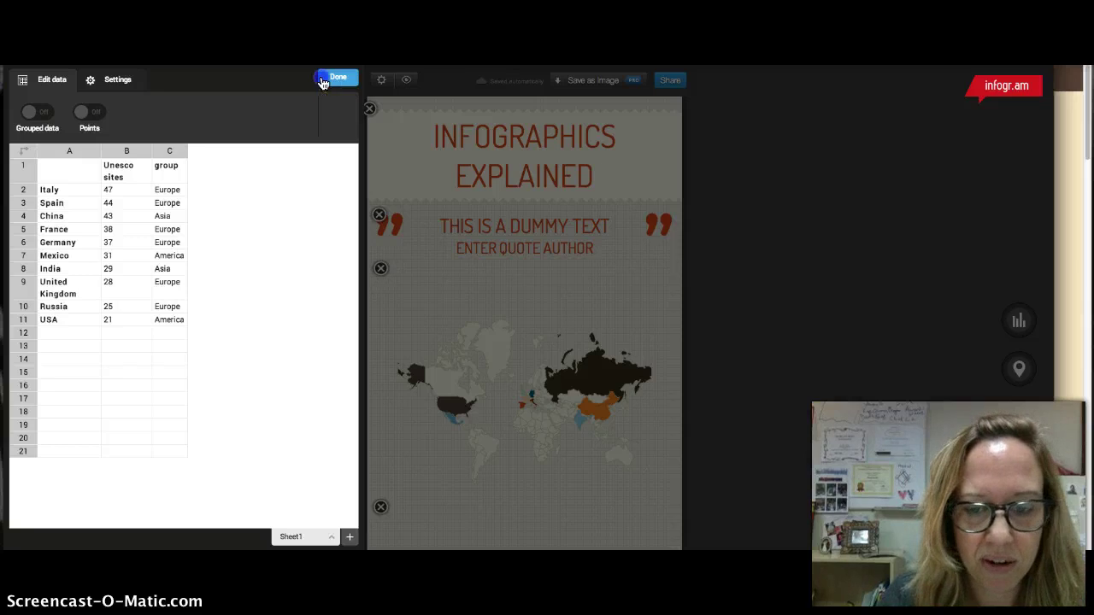
left_click(323, 81)
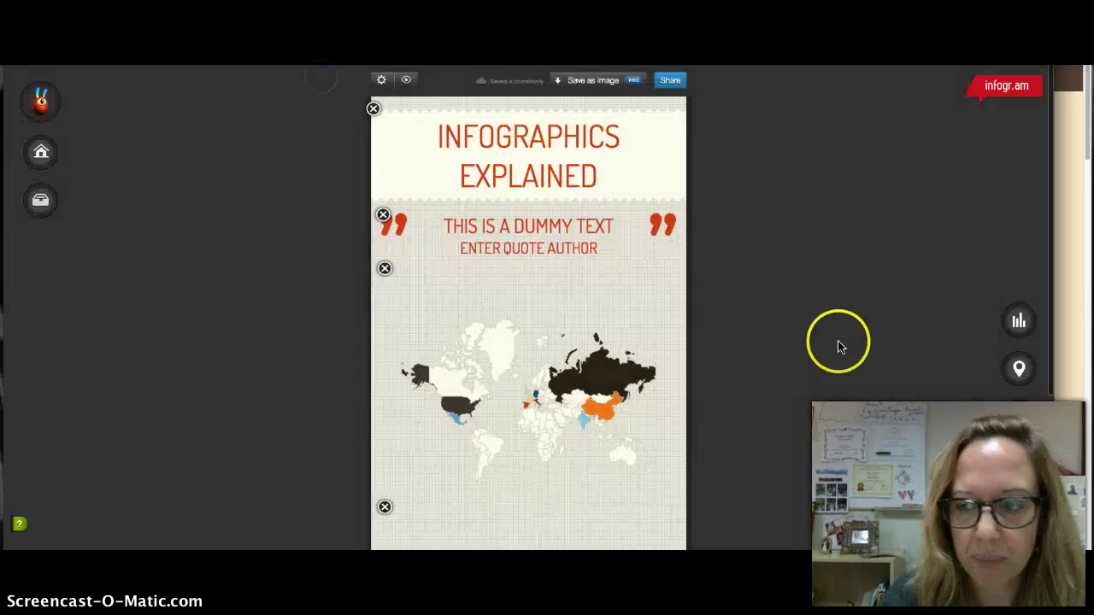
Add a Facts & Figure block with 100,000 and 50000 figures and reposition the world map.
left_click(1021, 416)
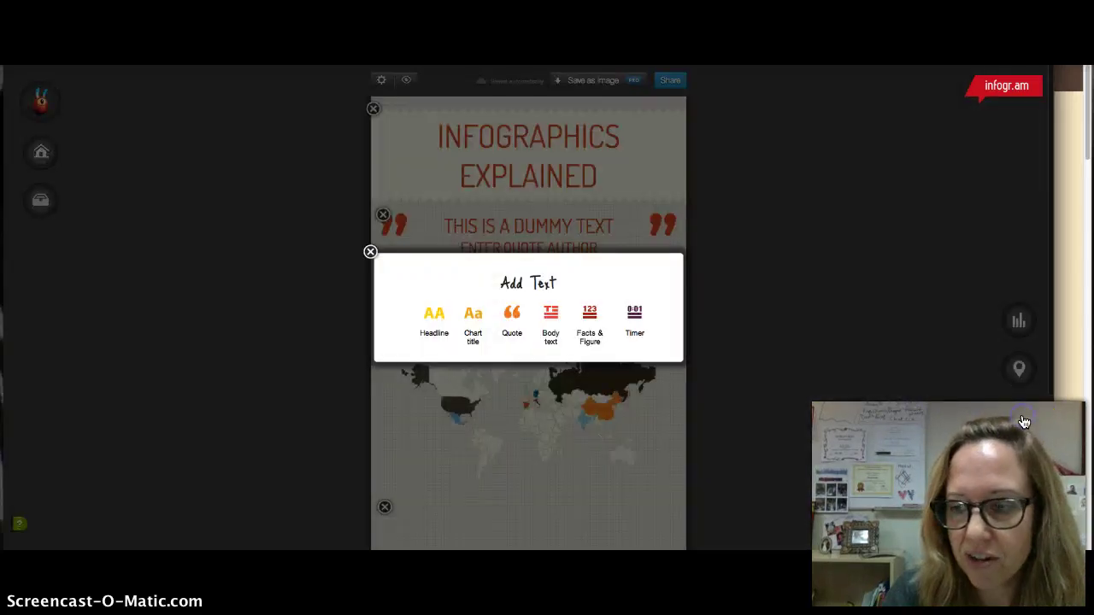
left_click(587, 316)
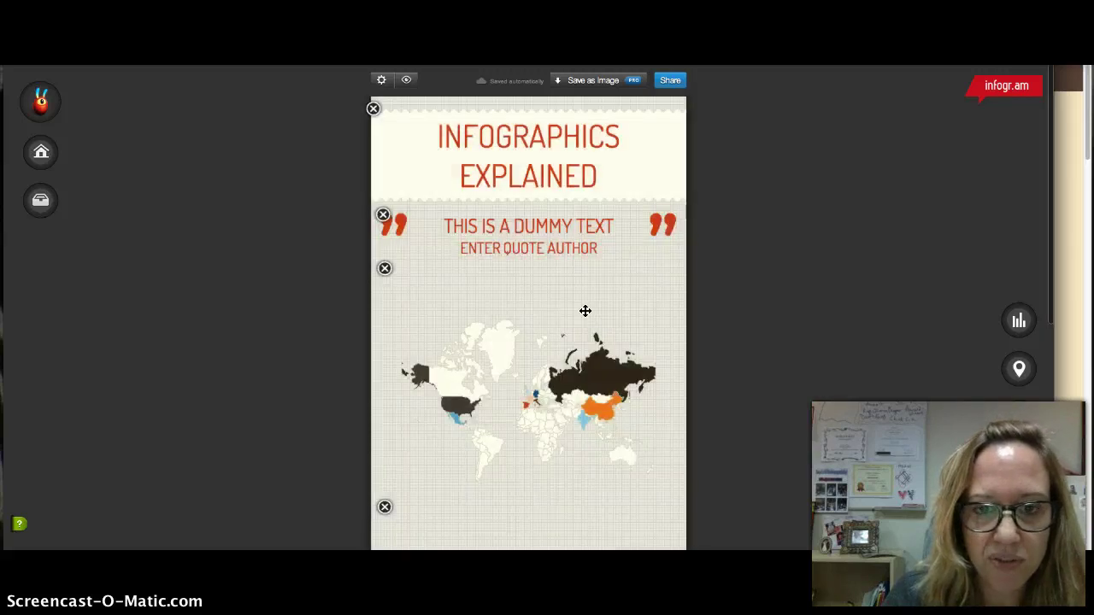
left_click_drag(586, 333, 633, 453)
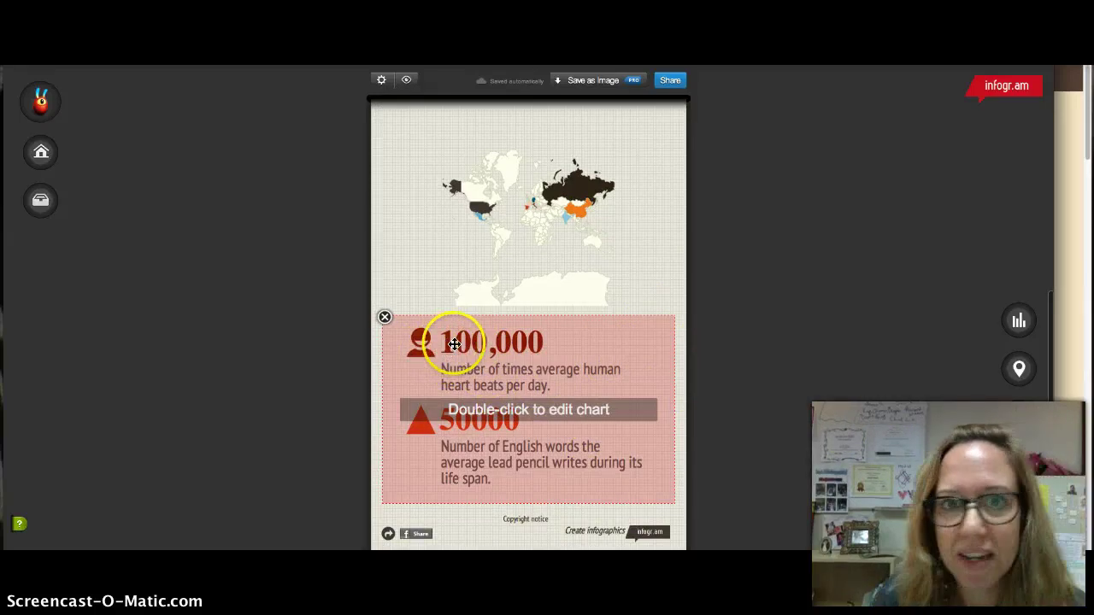
In the facts block's data, try icons for the first fact, changing it from Circle to Girl.
double_click(500, 366)
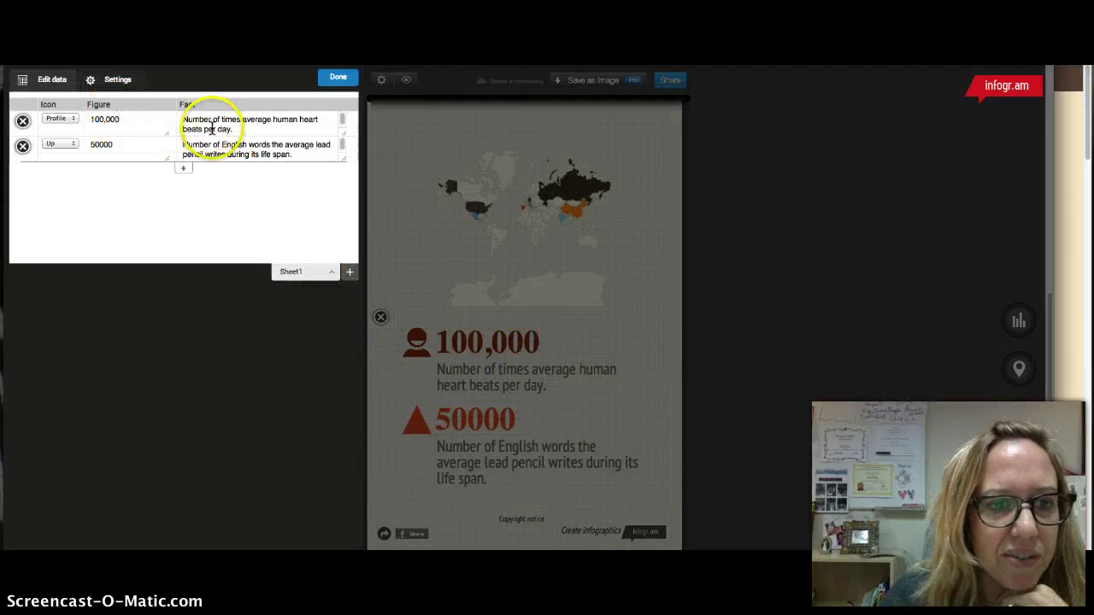
left_click_drag(236, 128, 183, 117)
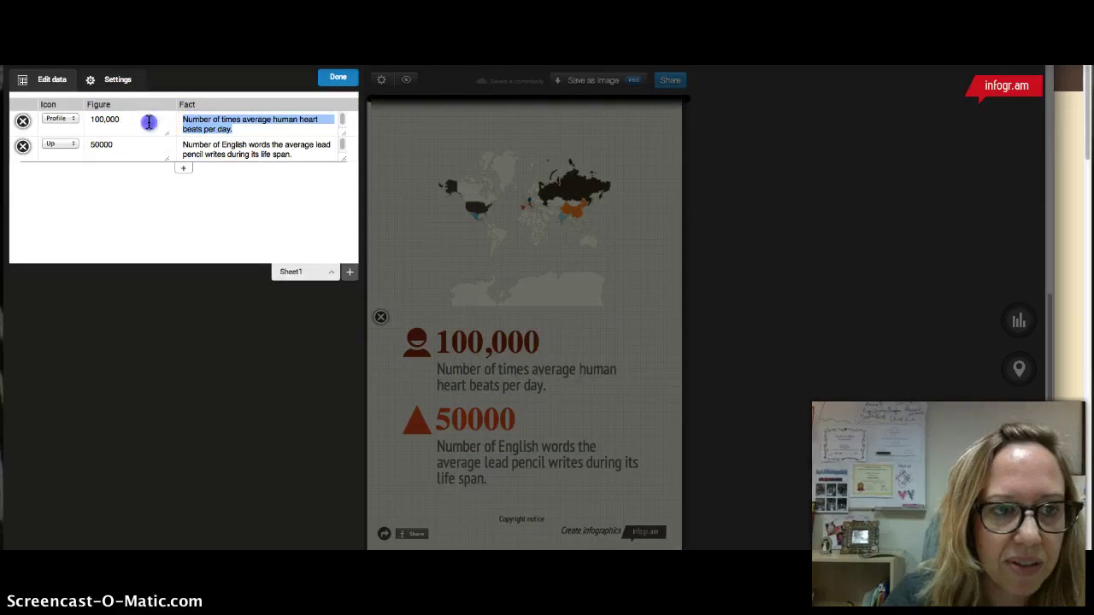
left_click(148, 123)
left_click(74, 122)
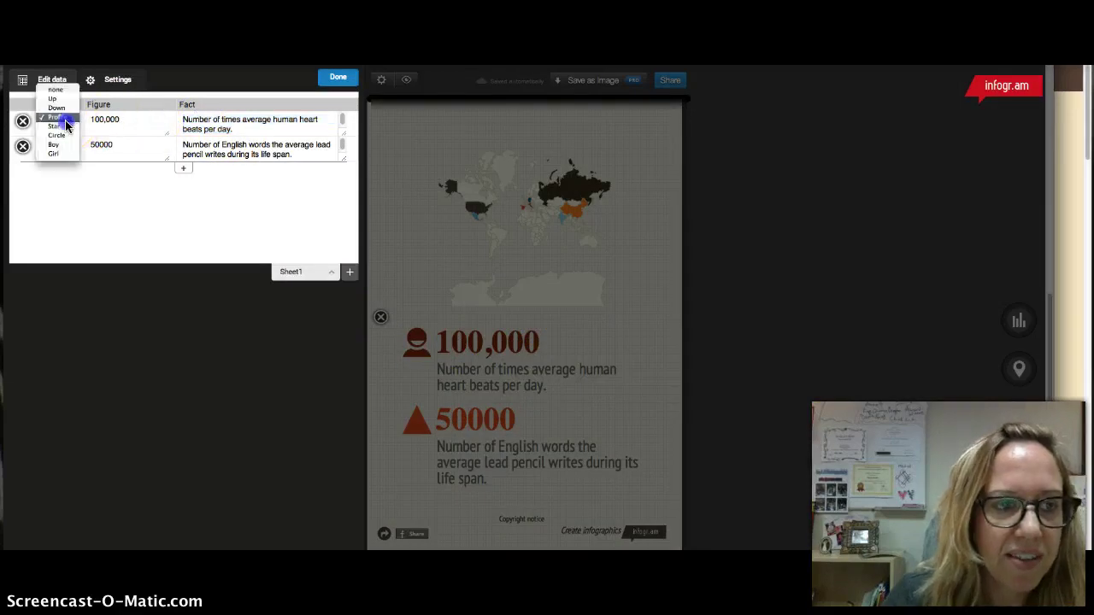
left_click(59, 154)
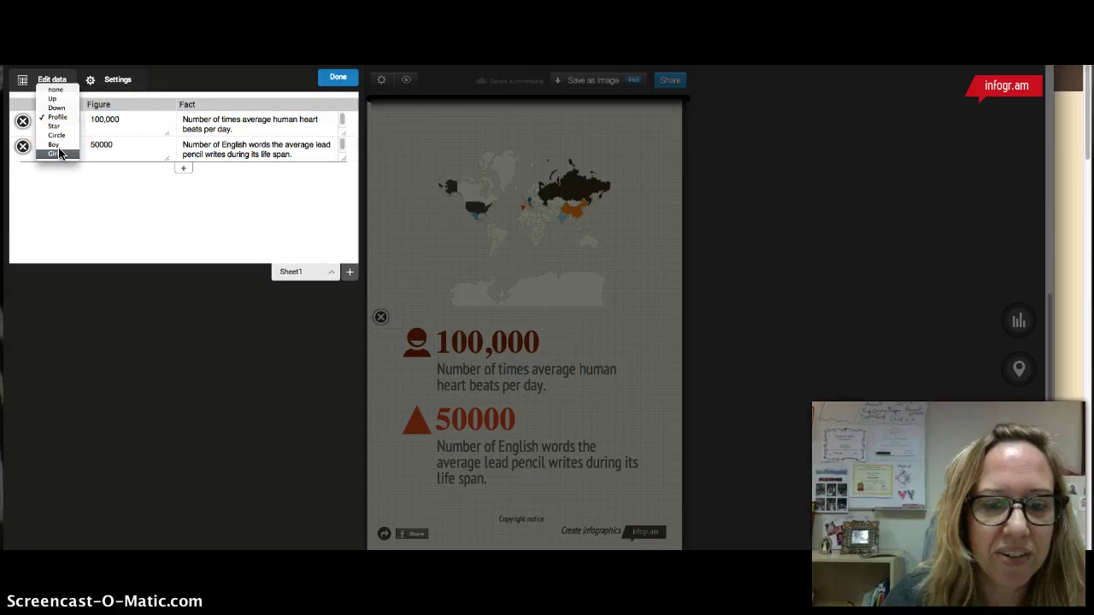
mouse_move(60, 152)
left_mouse_down()
mouse_move(52, 103)
mouse_move(48, 134)
left_mouse_up()
left_click(51, 145)
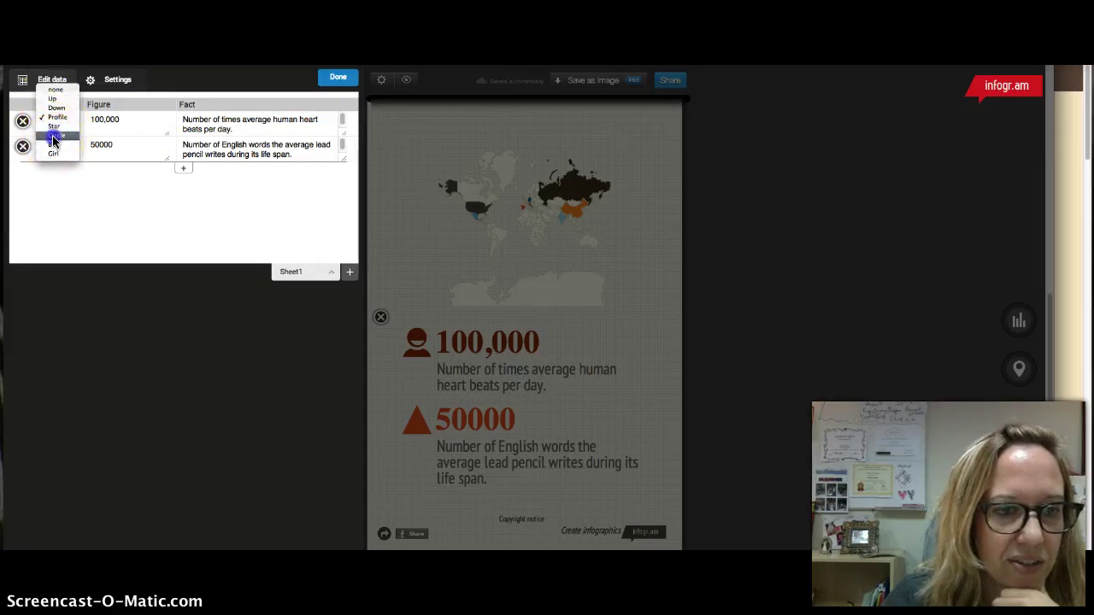
left_click(47, 109)
mouse_move(434, 318)
left_mouse_down()
mouse_move(415, 342)
mouse_move(401, 337)
left_mouse_up()
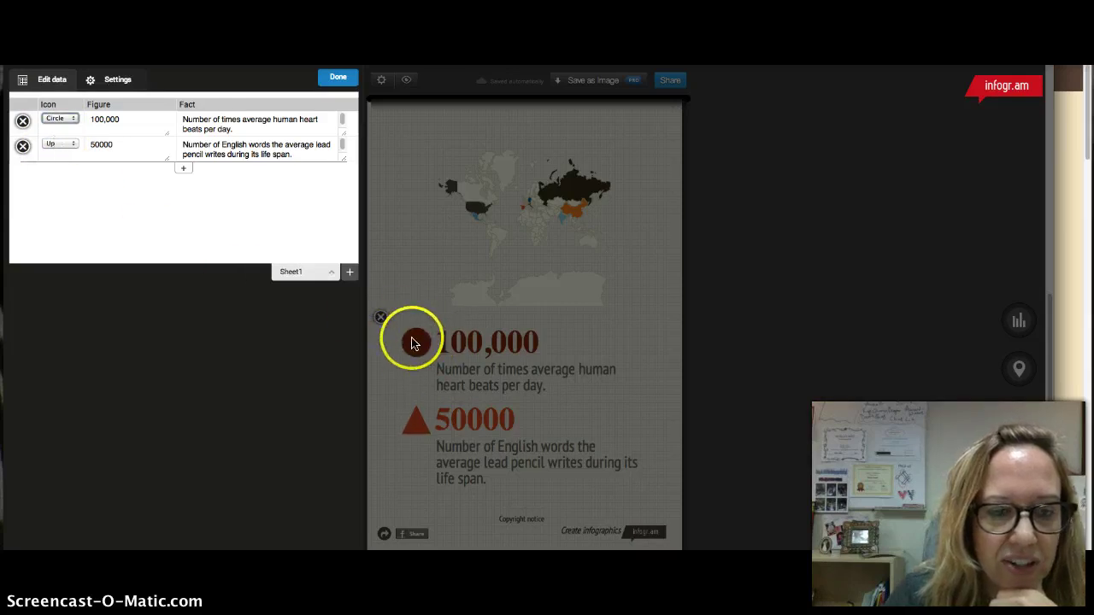
left_click(58, 118)
left_click(51, 111)
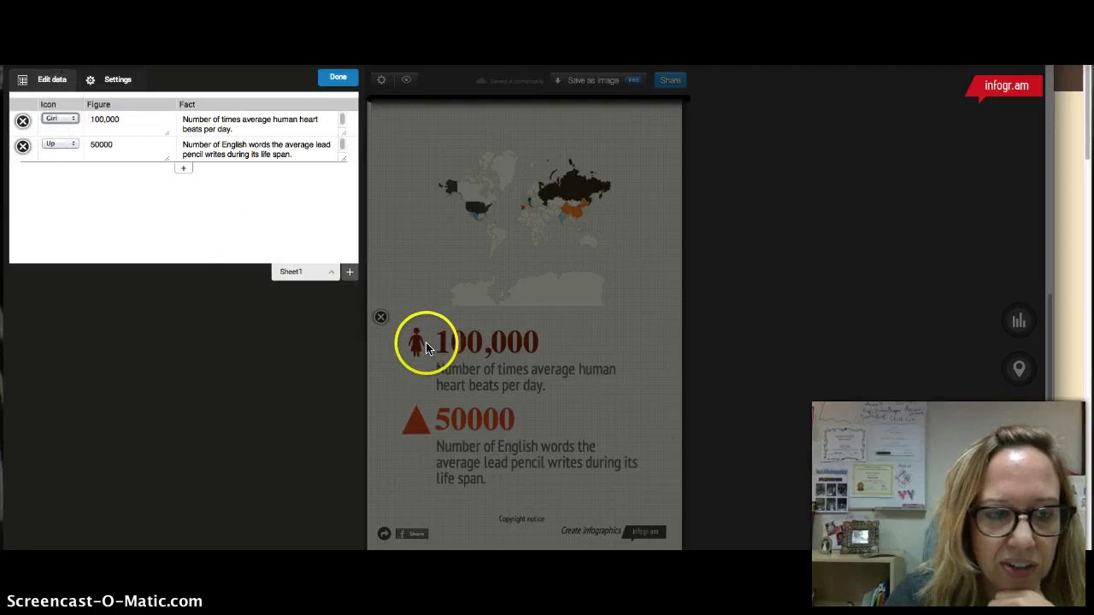
Add three empty rows to the facts table and close the data editor.
left_click(181, 170)
left_click(185, 195)
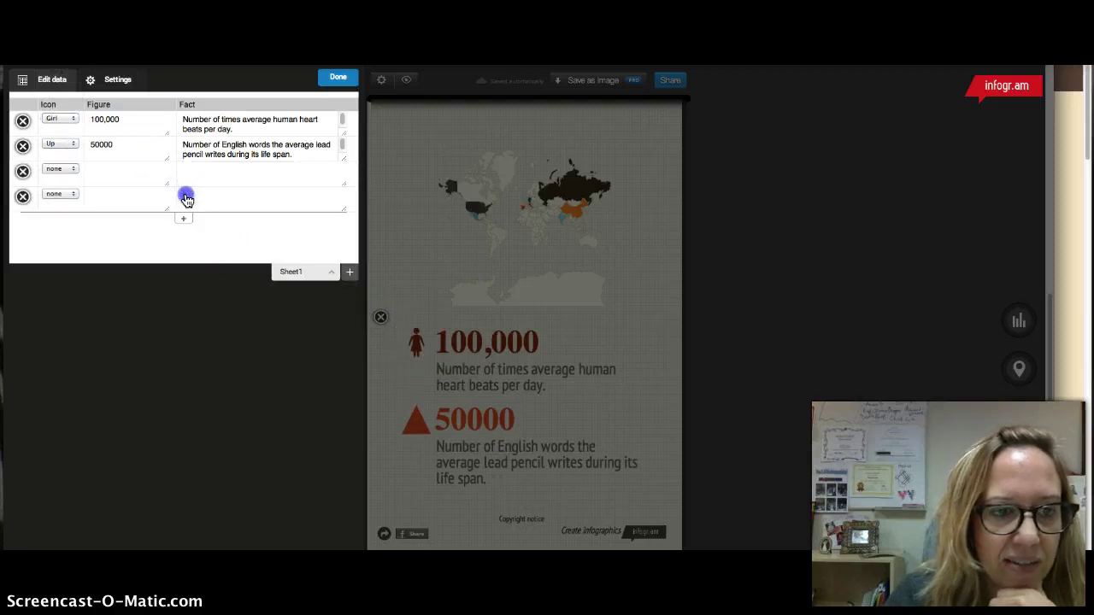
left_click(185, 223)
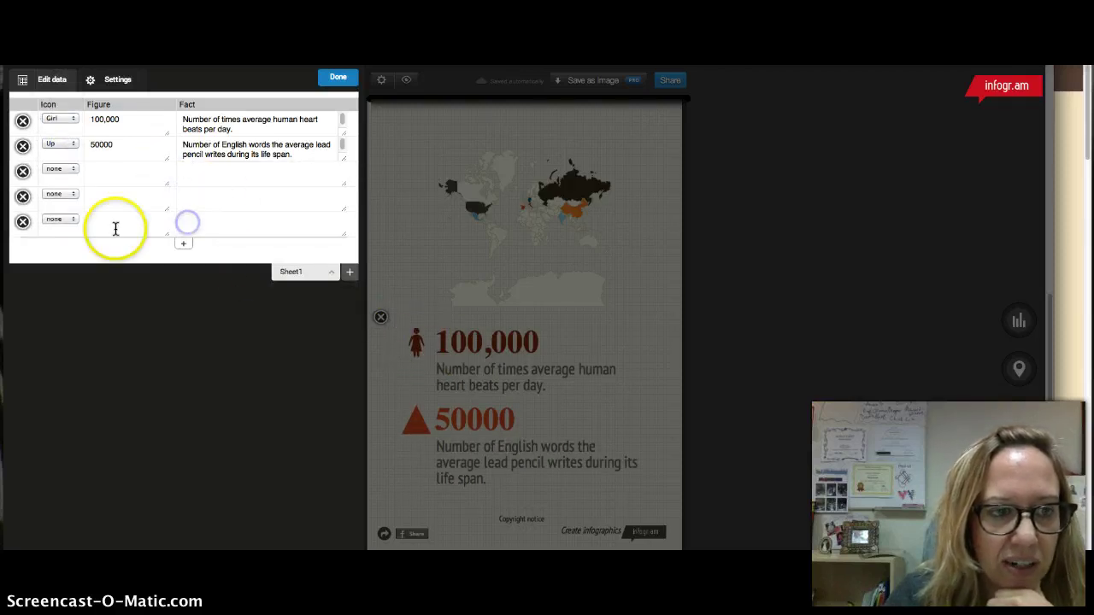
left_click(335, 81)
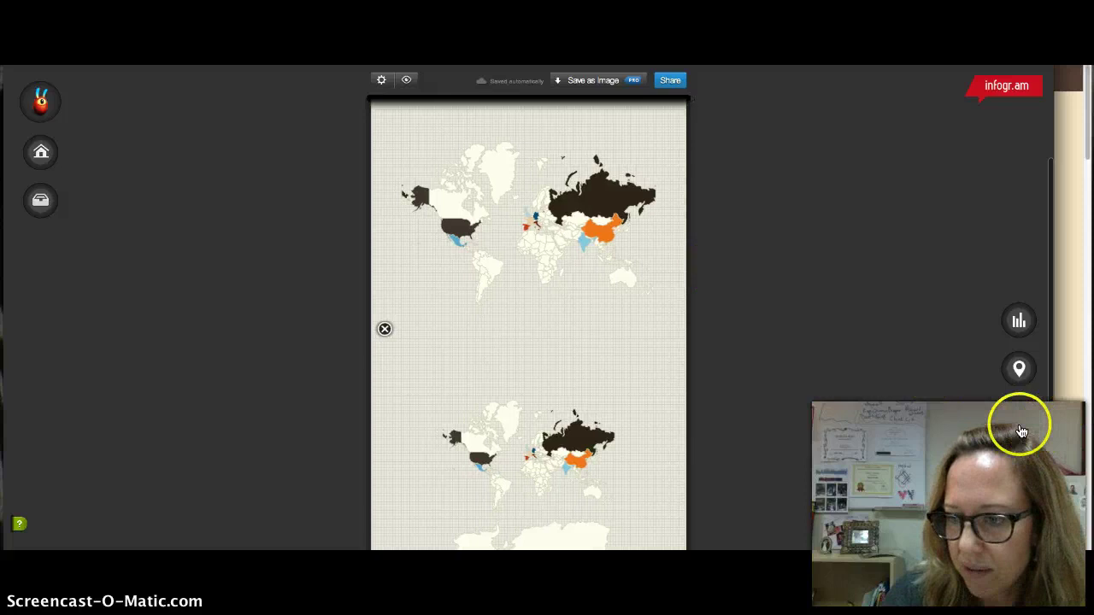
left_click(1019, 470)
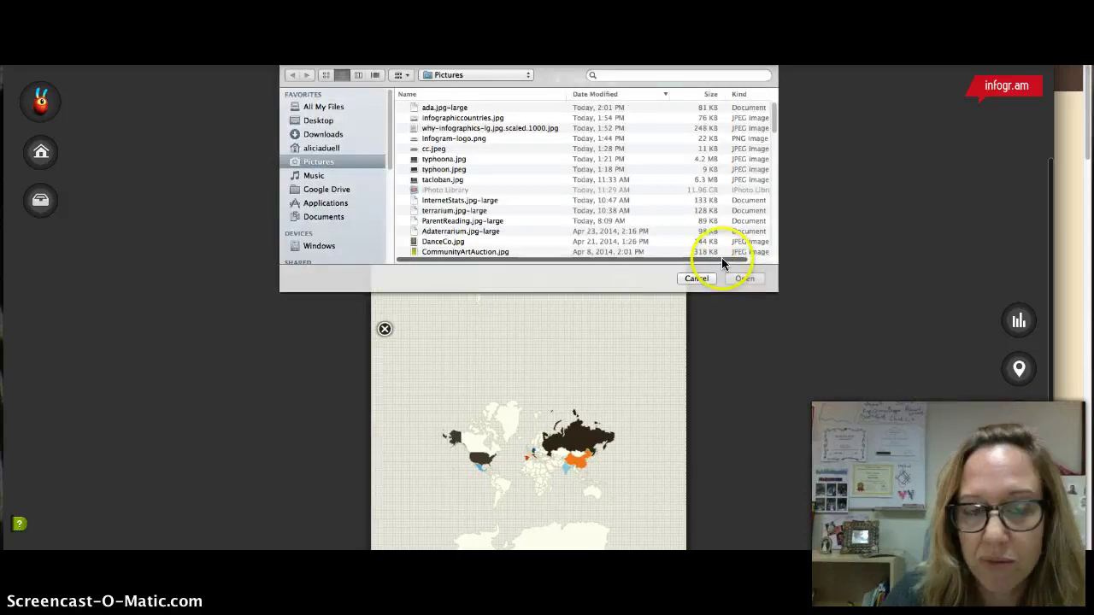
left_click(698, 279)
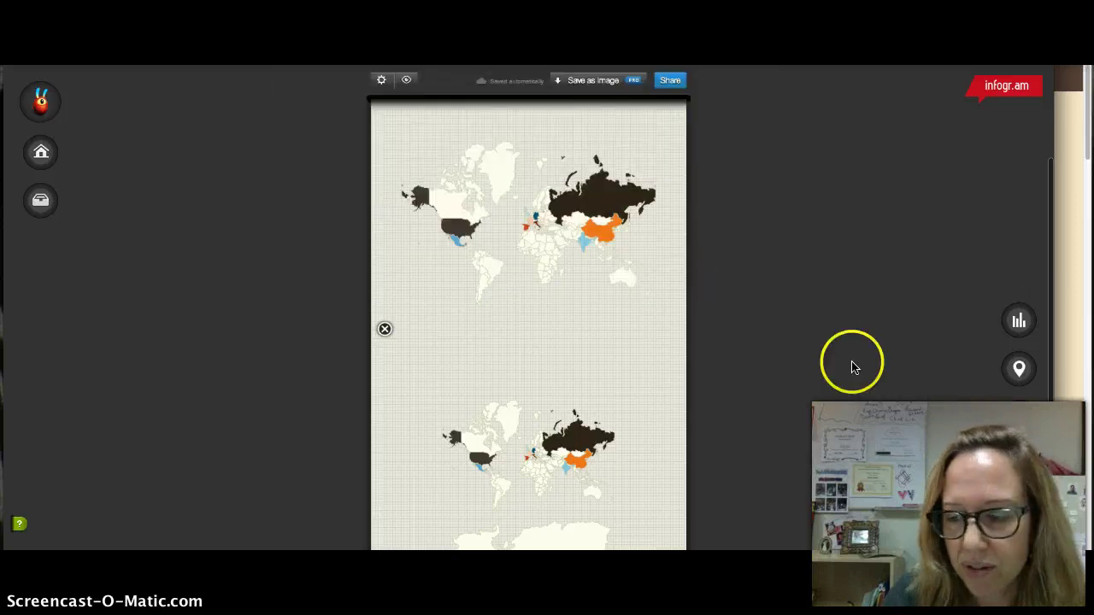
left_click(1022, 520)
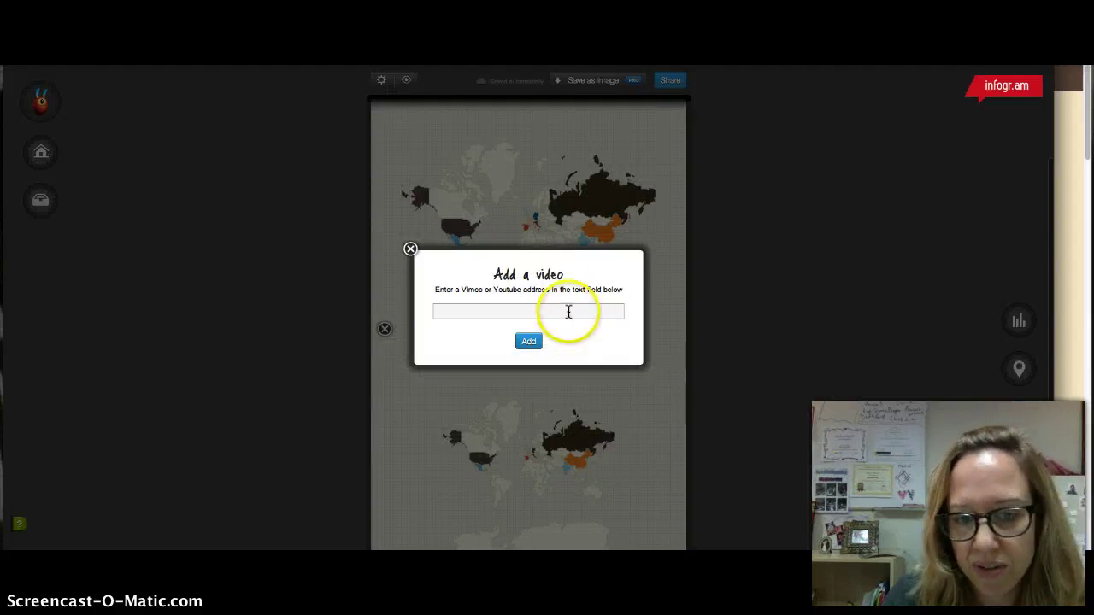
left_click(530, 342)
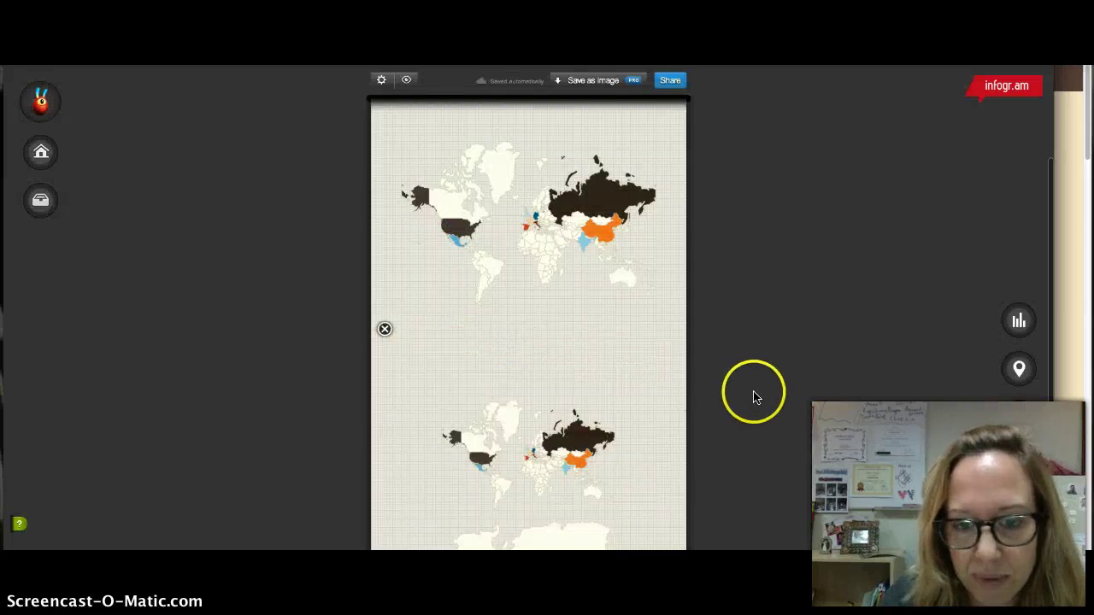
Drag the facts block upward and place the world map directly under the title, above the quote.
scroll(754, 397, "down", 3)
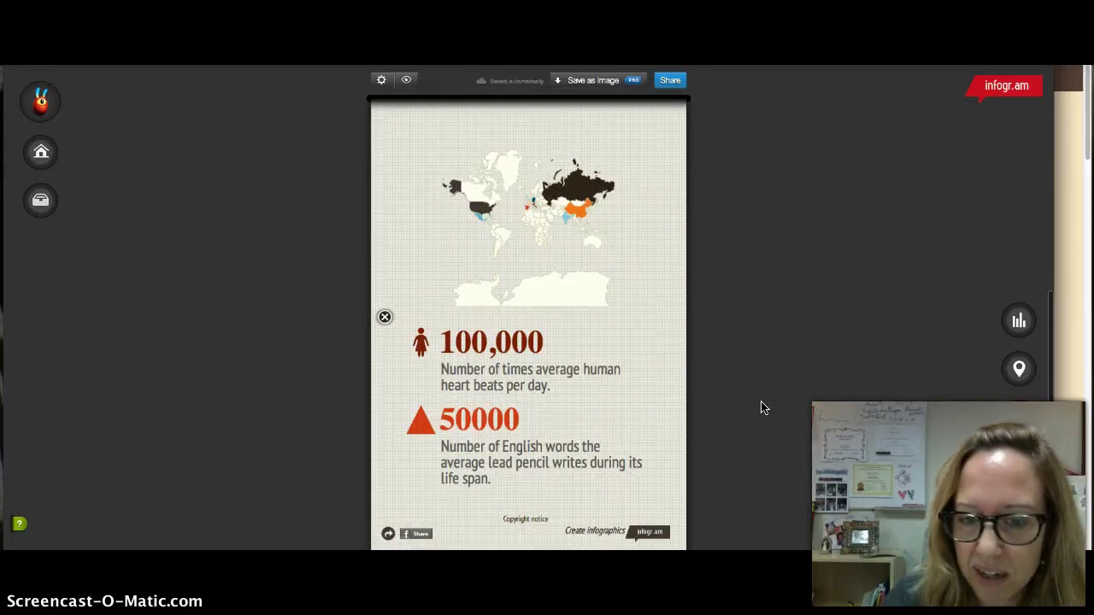
scroll(795, 408, "up", 3)
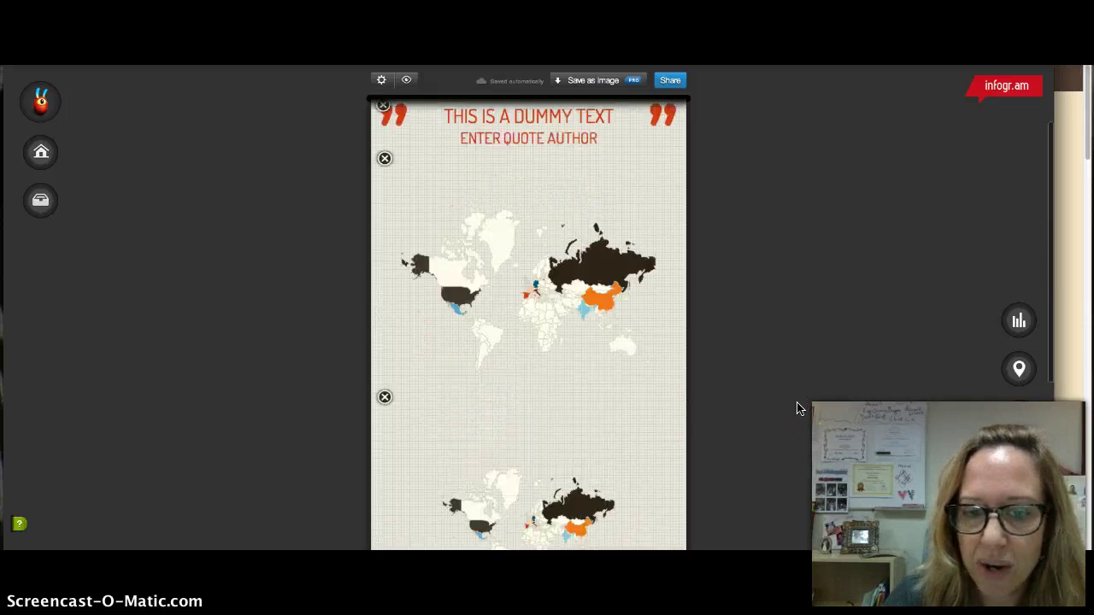
scroll(796, 408, "down", 3)
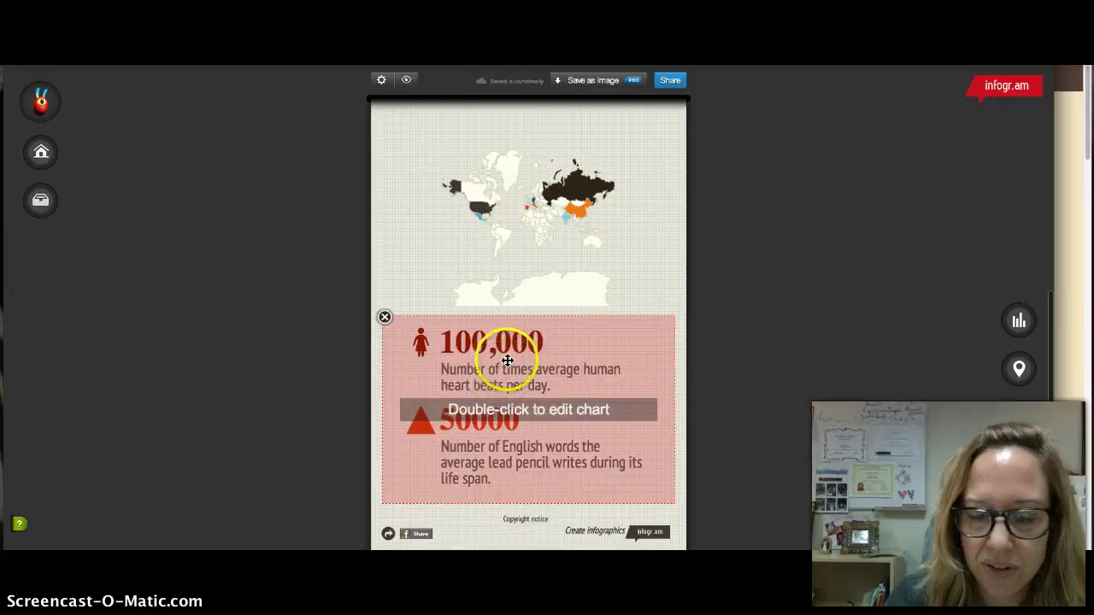
left_click_drag(508, 361, 533, 124)
scroll(696, 334, "up", 3)
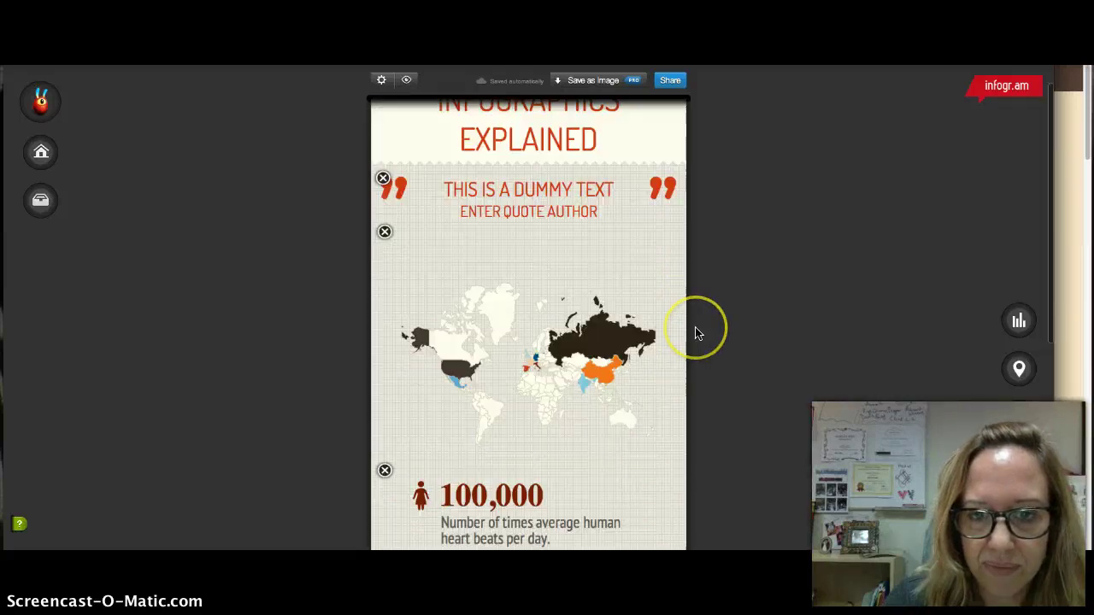
left_click_drag(571, 355, 554, 226)
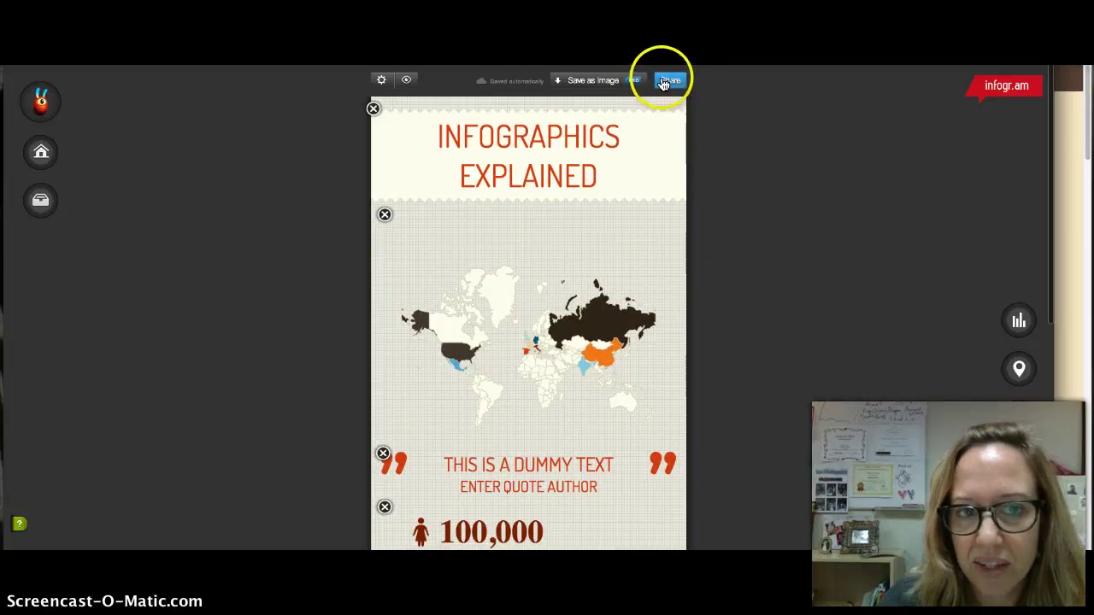
left_click(382, 83)
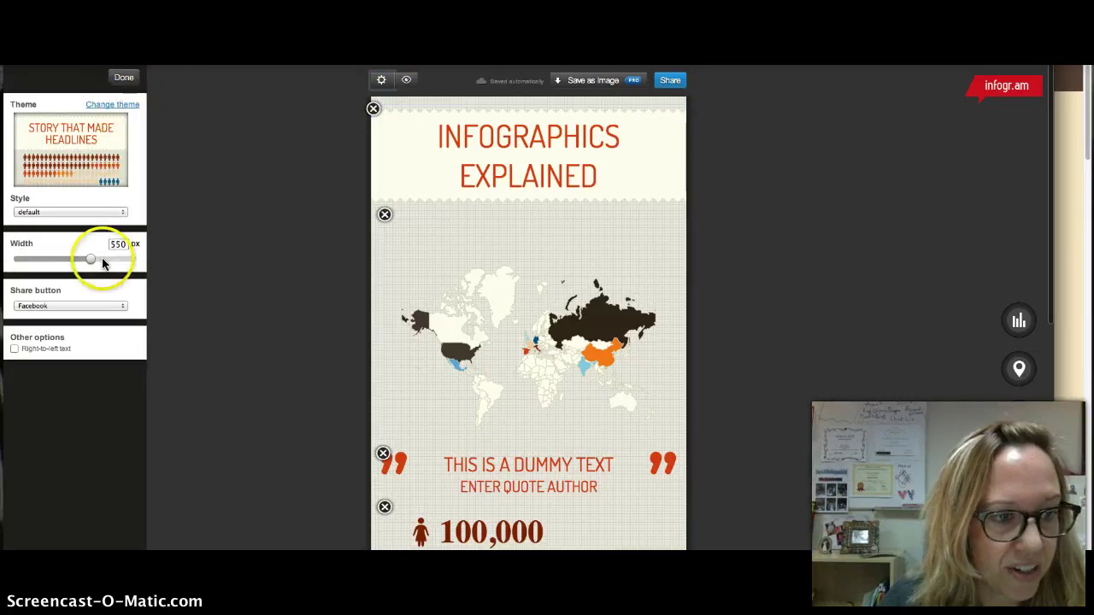
left_click(53, 312)
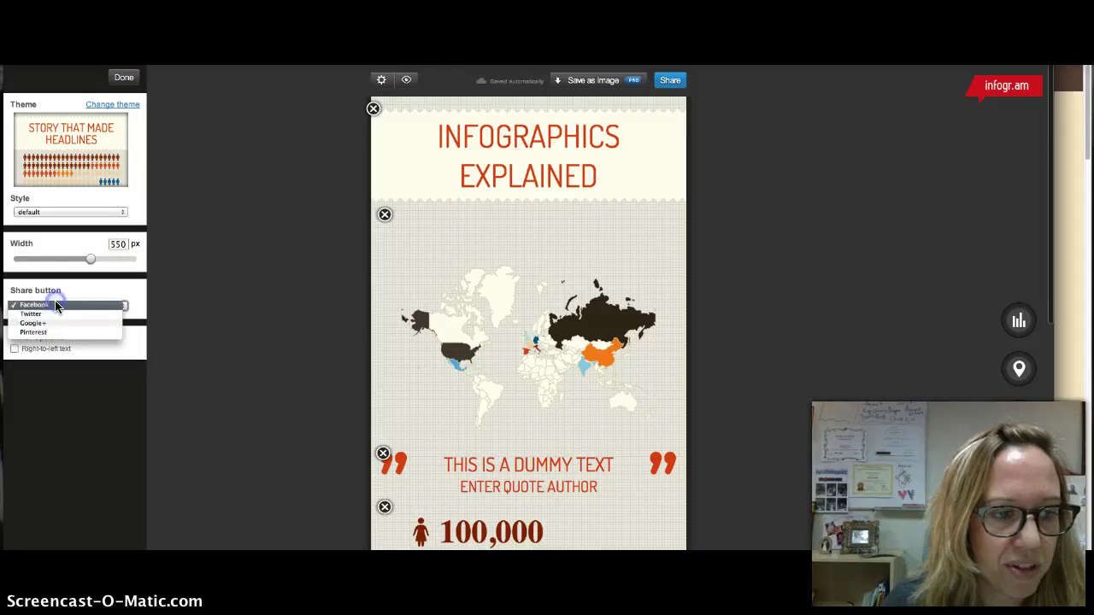
left_click(124, 77)
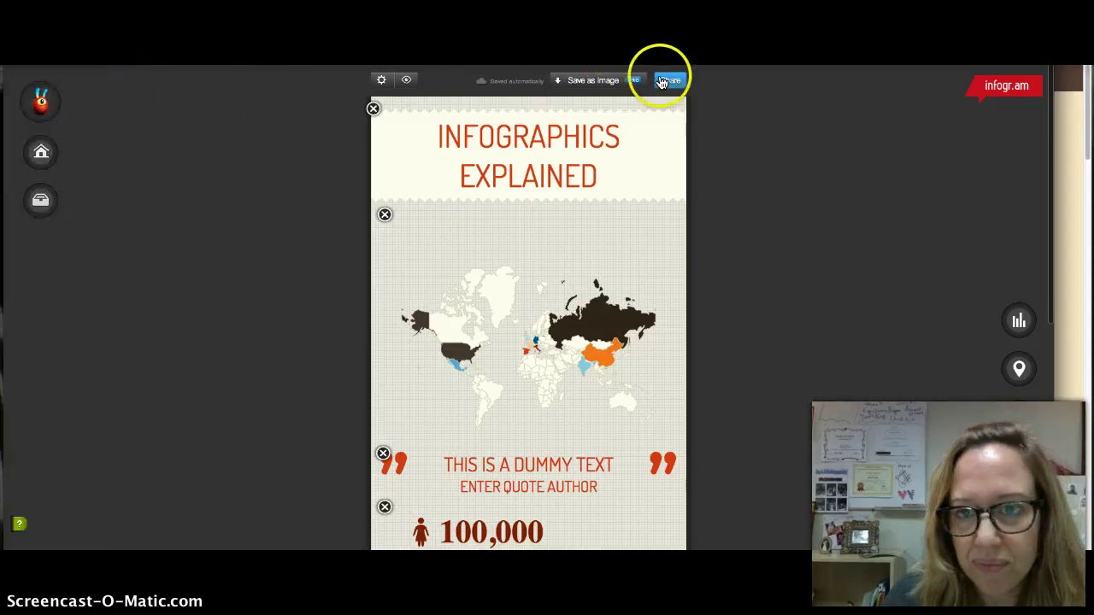
Publish the infographic publicly and select its responsive embed code.
left_click(673, 82)
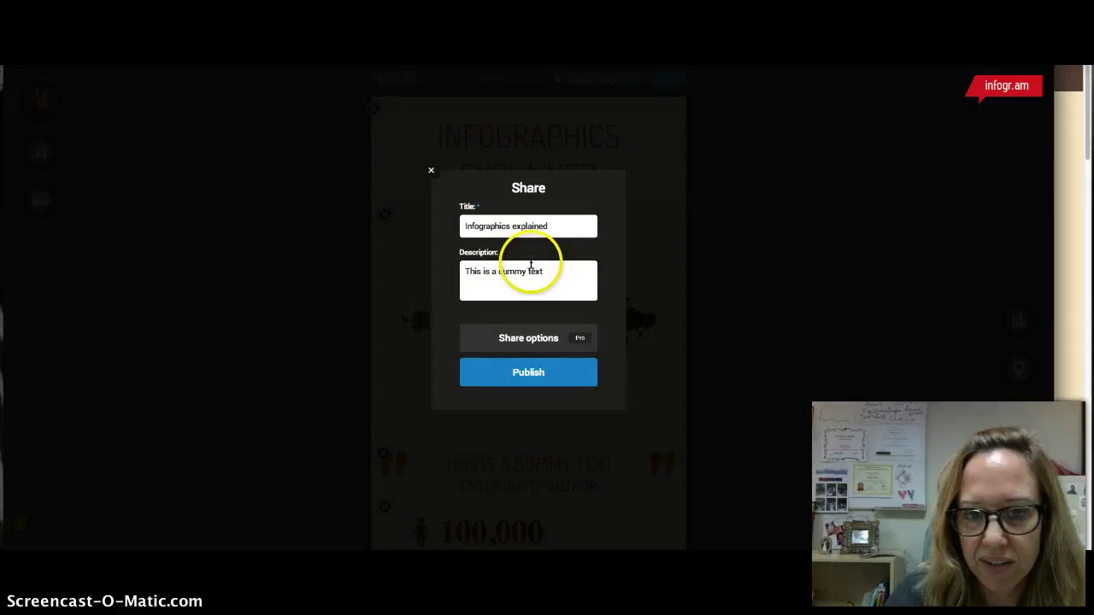
left_click(540, 376)
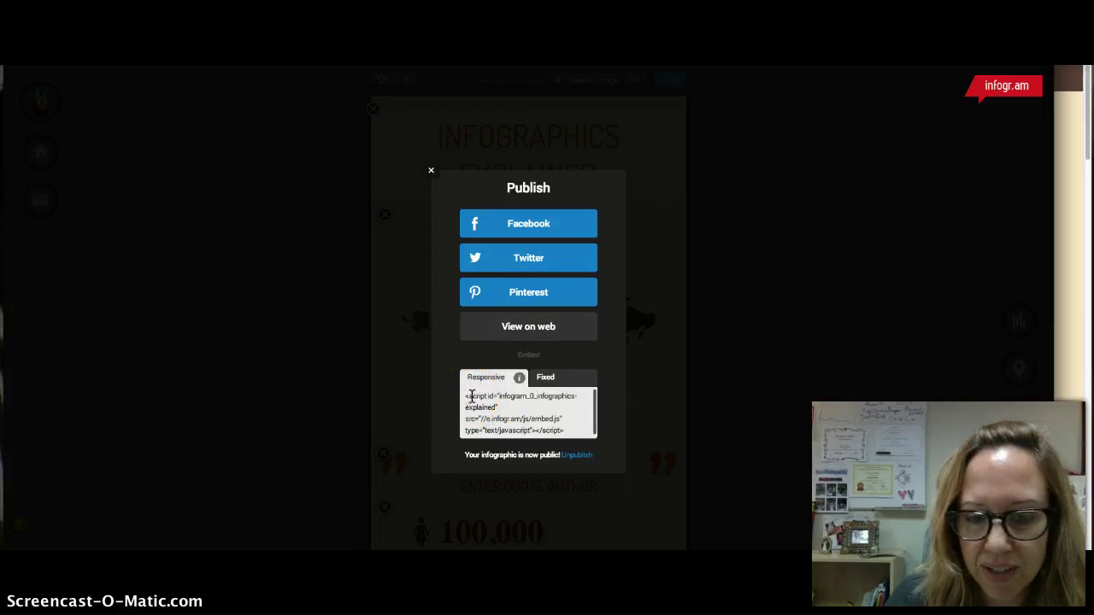
left_click(464, 398)
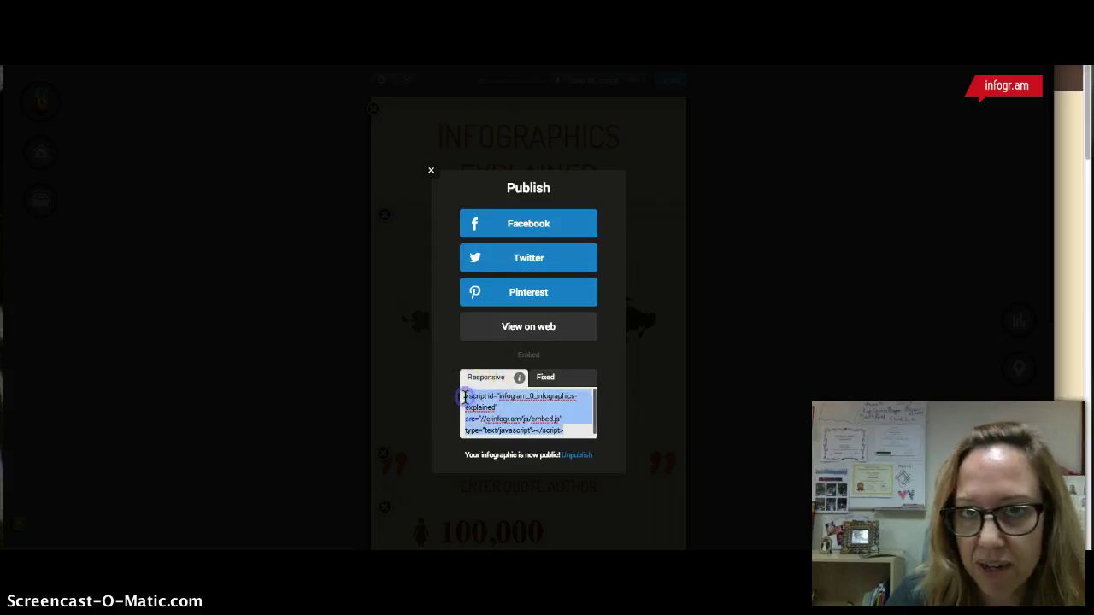
left_click(469, 397)
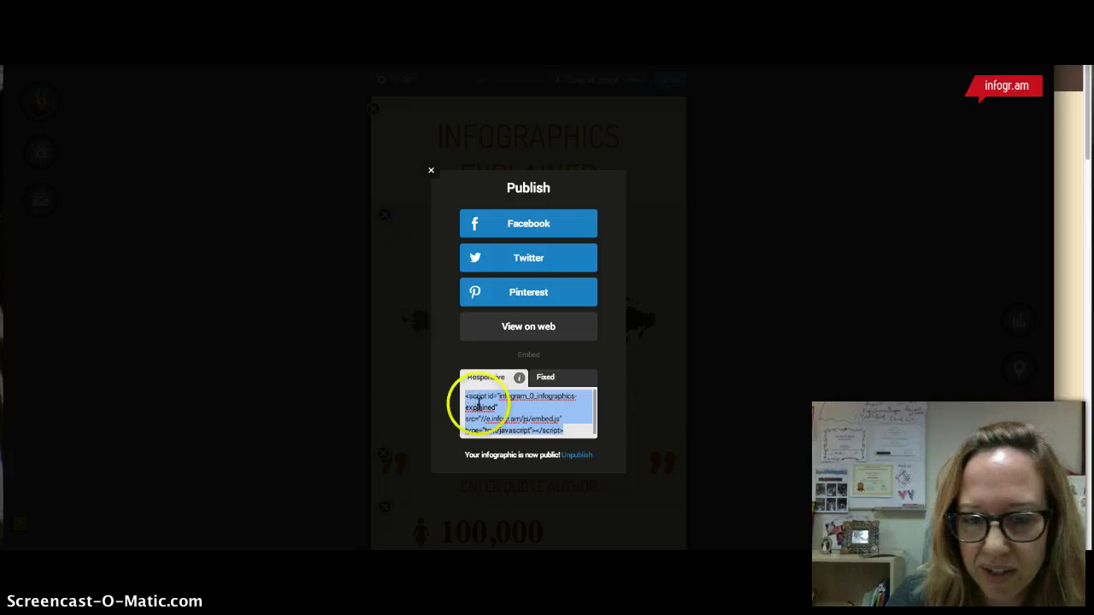
Switch to the Fixed embed option and select its 550×1488 iframe code.
left_click(544, 379)
left_click(466, 398)
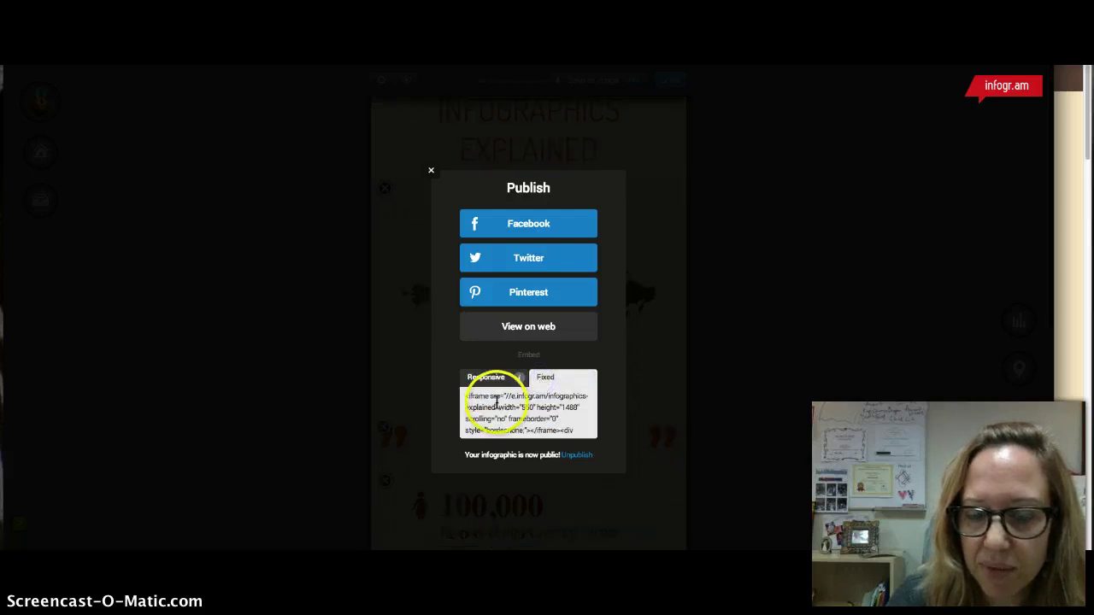
left_click(488, 394)
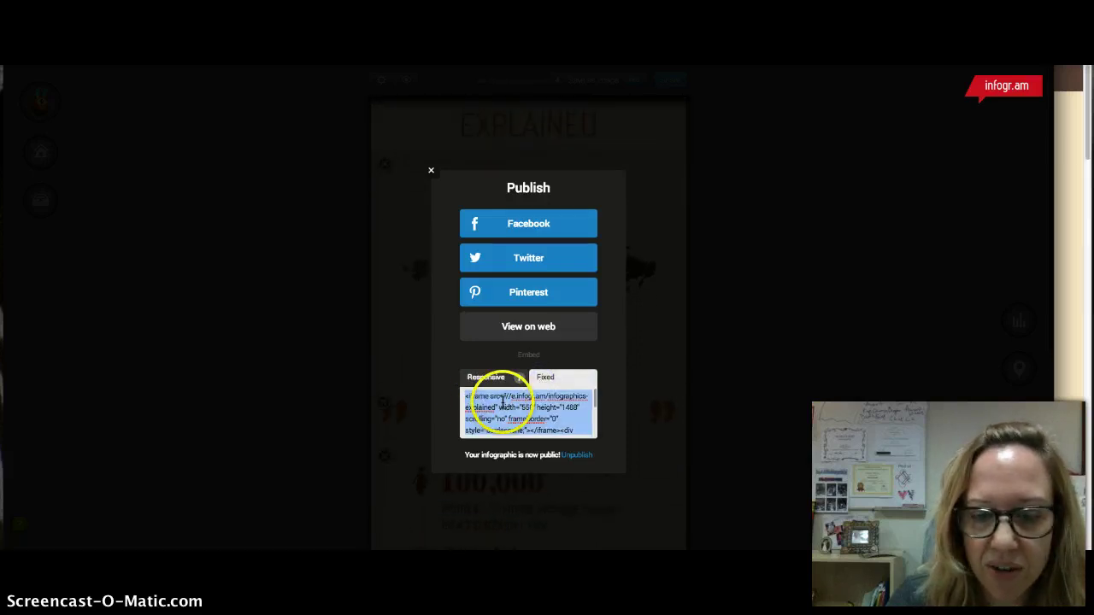
scroll(500, 400, "down", 3)
left_click(502, 402)
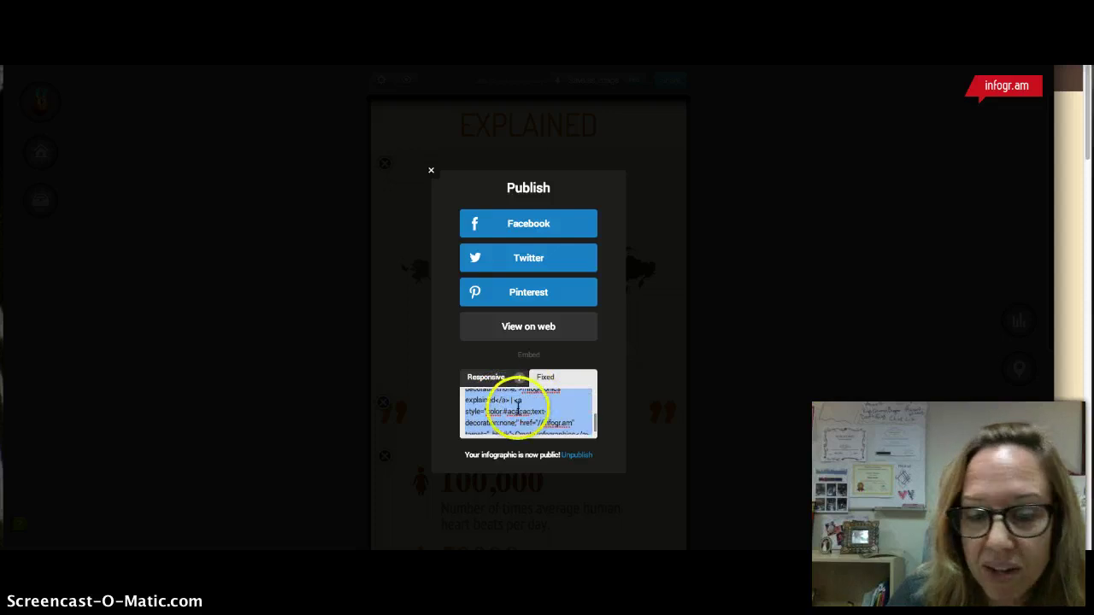
scroll(513, 406, "down", 2)
left_click(524, 414)
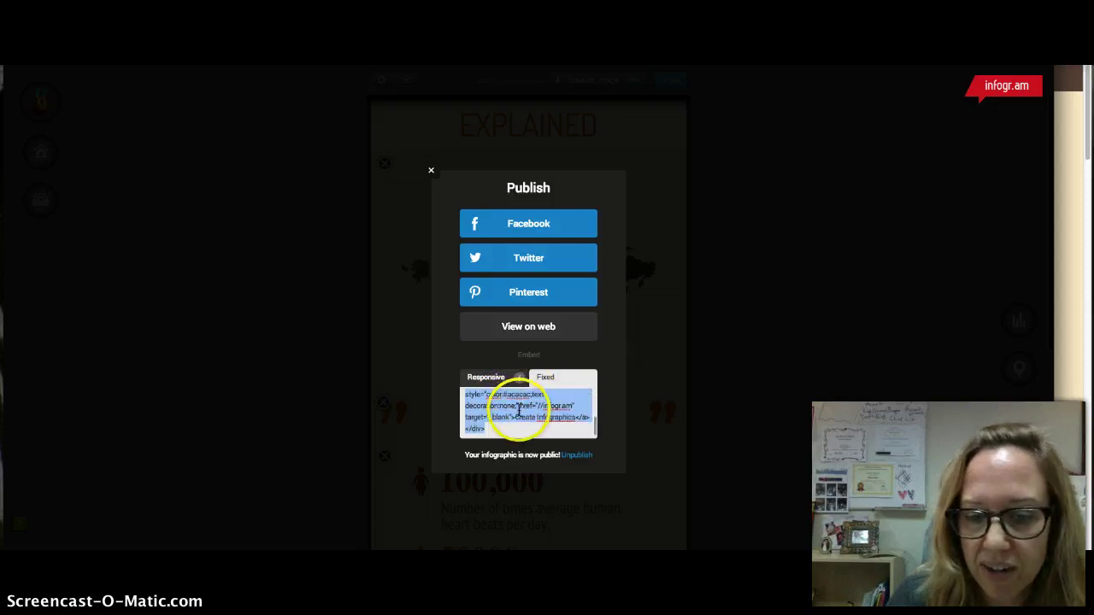
scroll(503, 405, "up", 5)
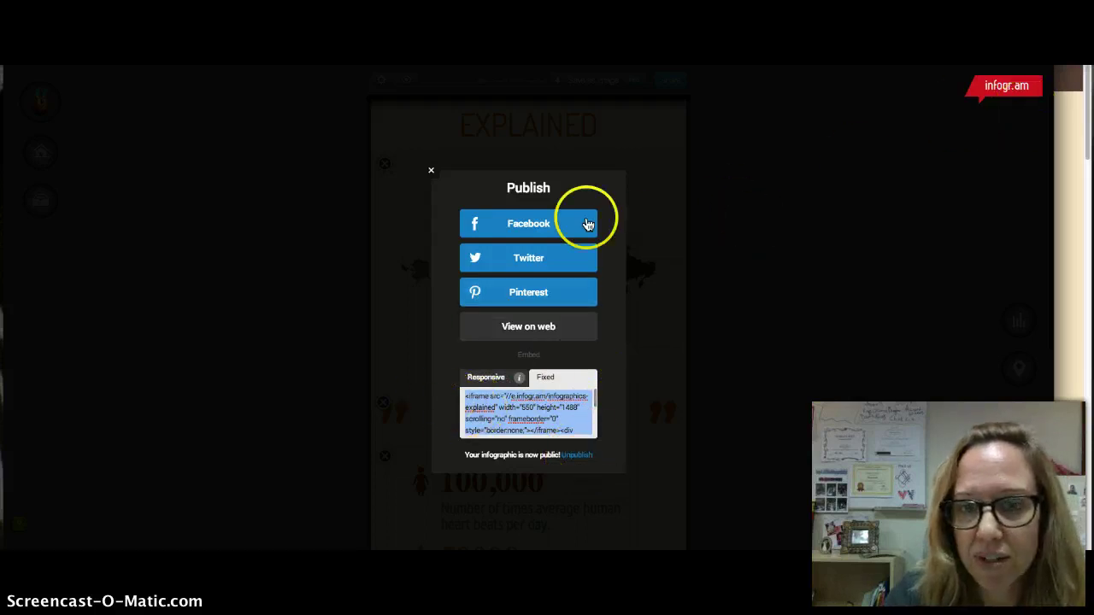
left_click(432, 172)
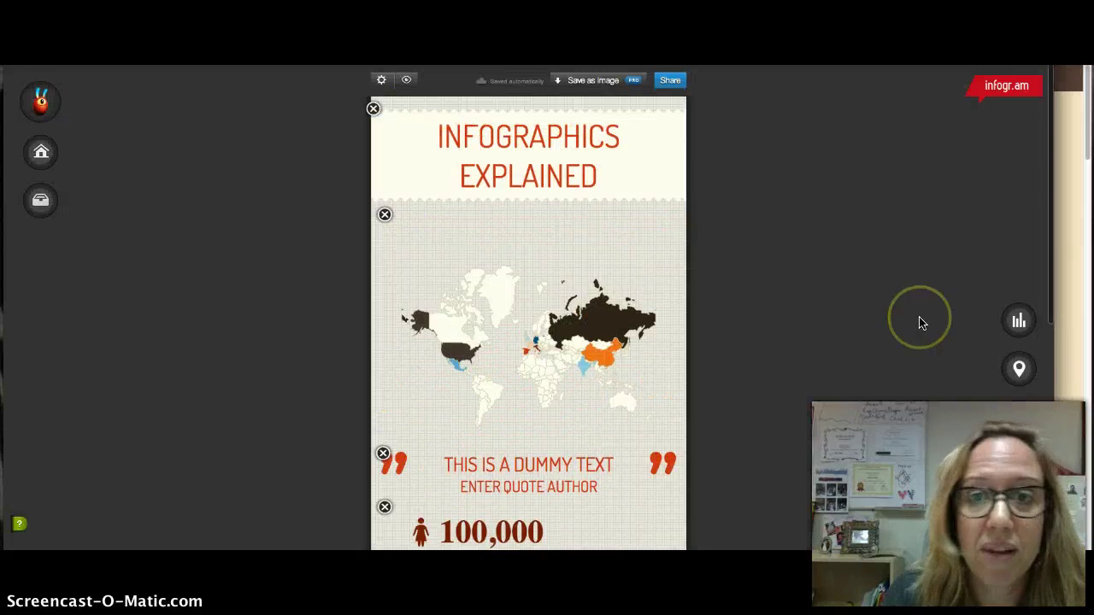
left_click(898, 342)
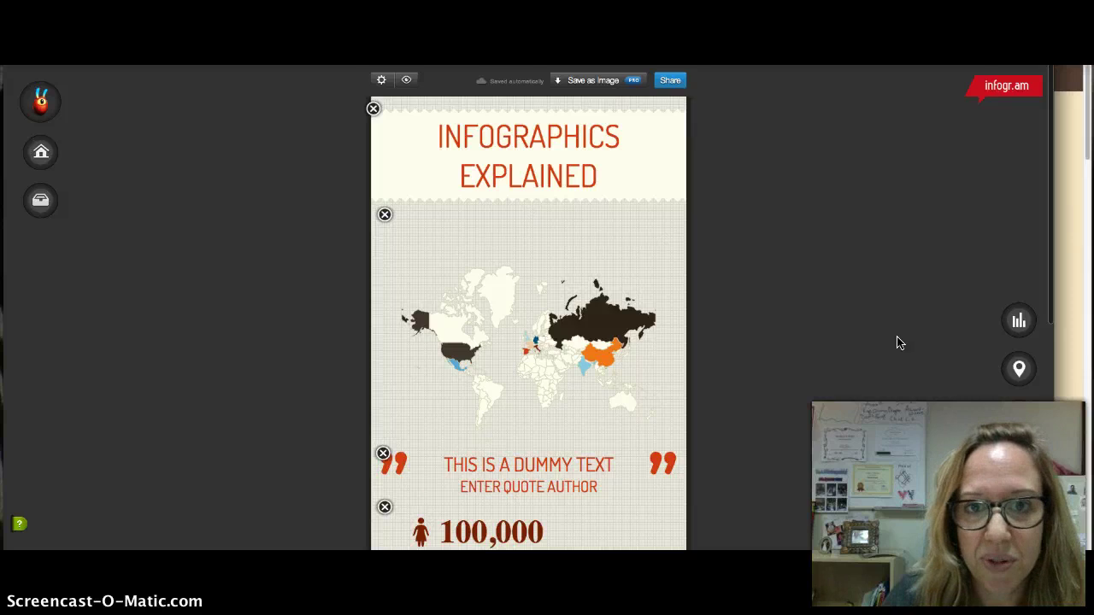
mouse_move(897, 342)
left_mouse_down()
mouse_move(880, 334)
mouse_move(897, 320)
mouse_move(350, 446)
left_mouse_up()
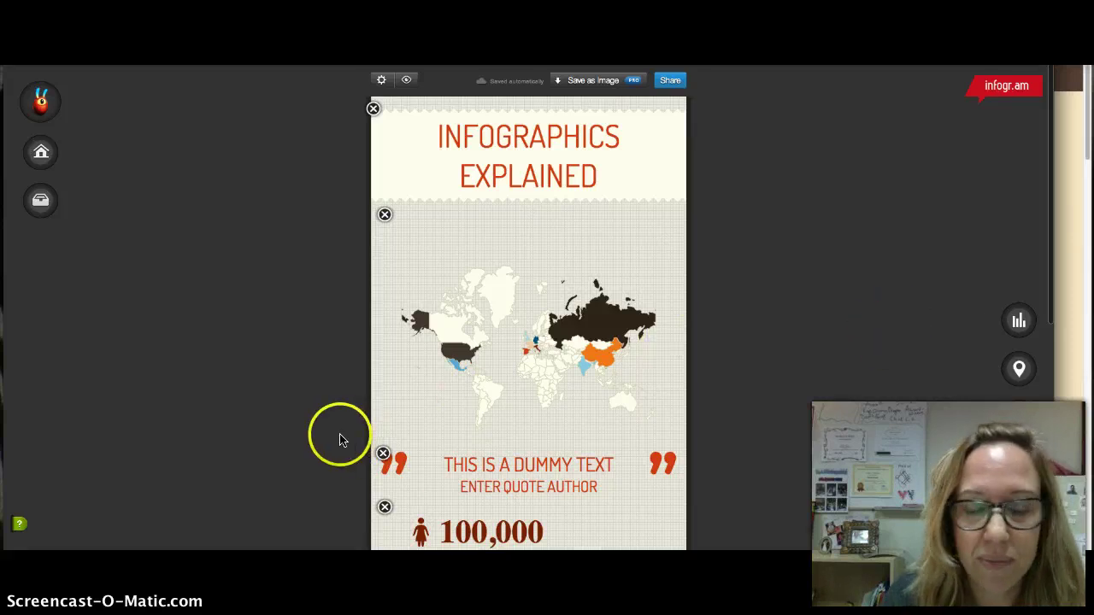